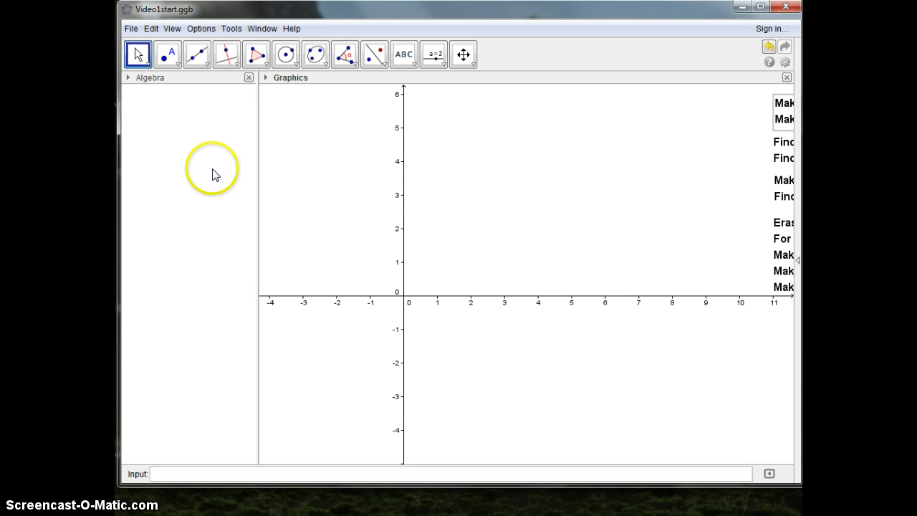
{"action": "left_click", "coordinate": [194, 139]}
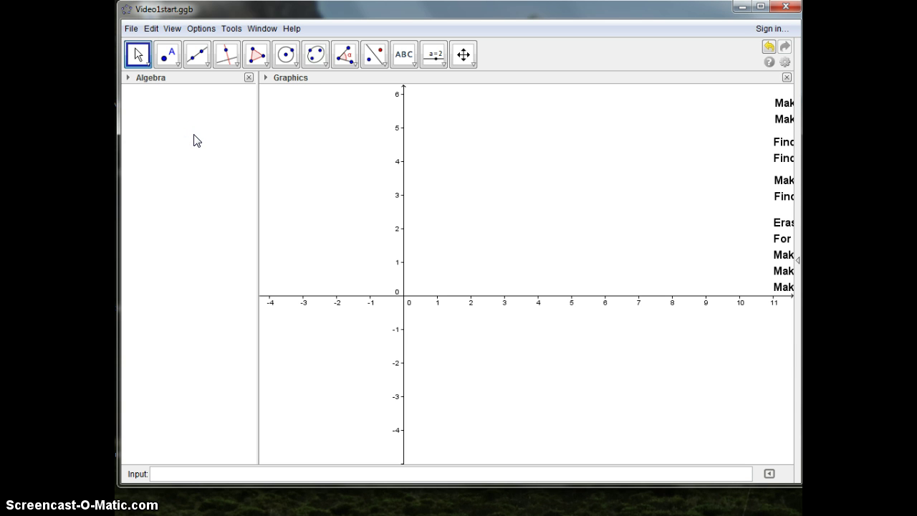
{"action": "left_click", "coordinate": [446, 148]}
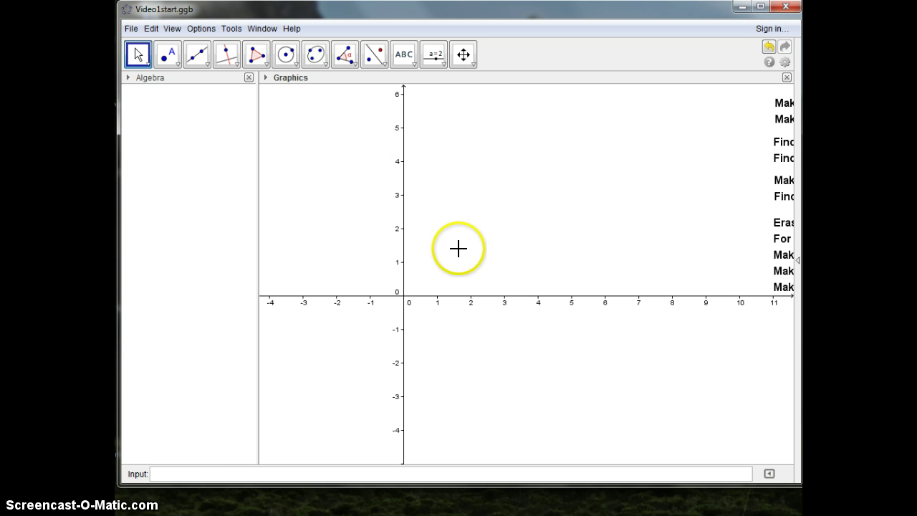
{"action": "left_click", "coordinate": [169, 473]}
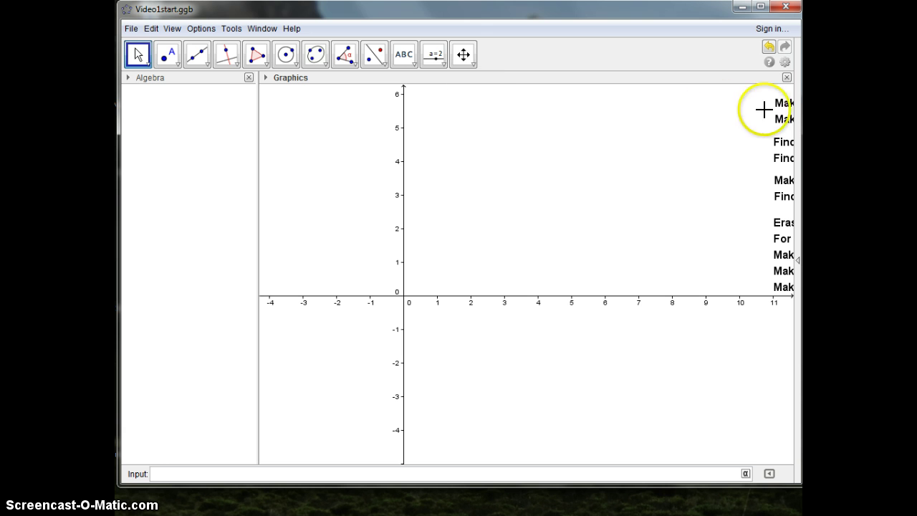
Move the task text about making points A and B fully into view, above the first quadrant.
{"action": "left_click_drag", "start_coordinate": [782, 116], "coordinate": [545, 129]}
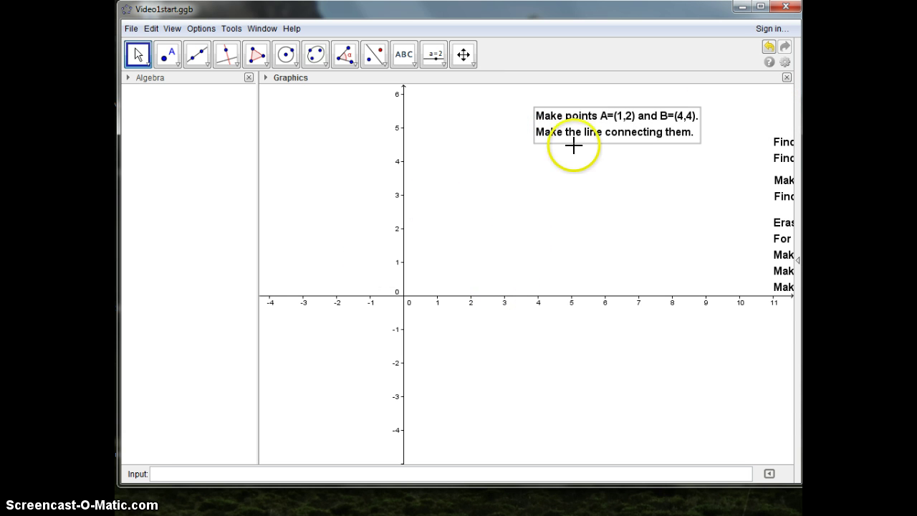
Place a free point at about (6.02, 3.52) with the Point tool and undo it.
{"action": "left_click", "coordinate": [172, 62]}
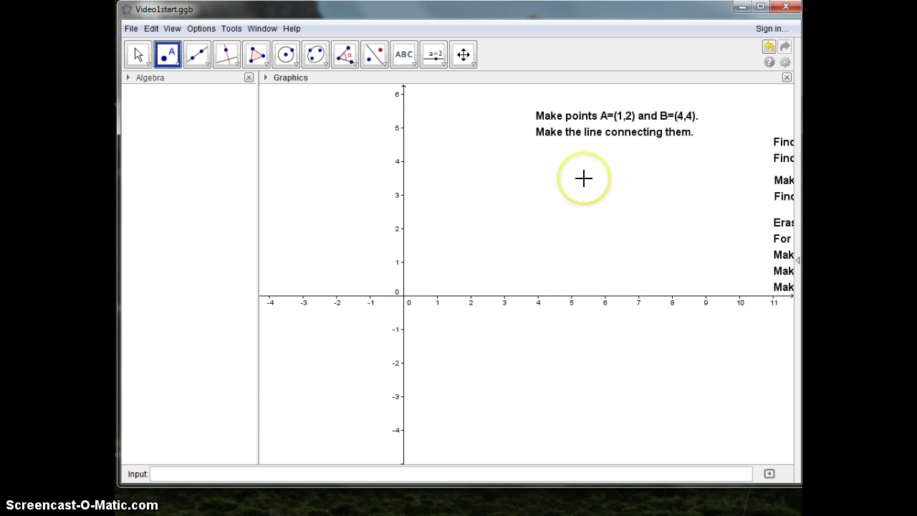
{"action": "left_click", "coordinate": [605, 177]}
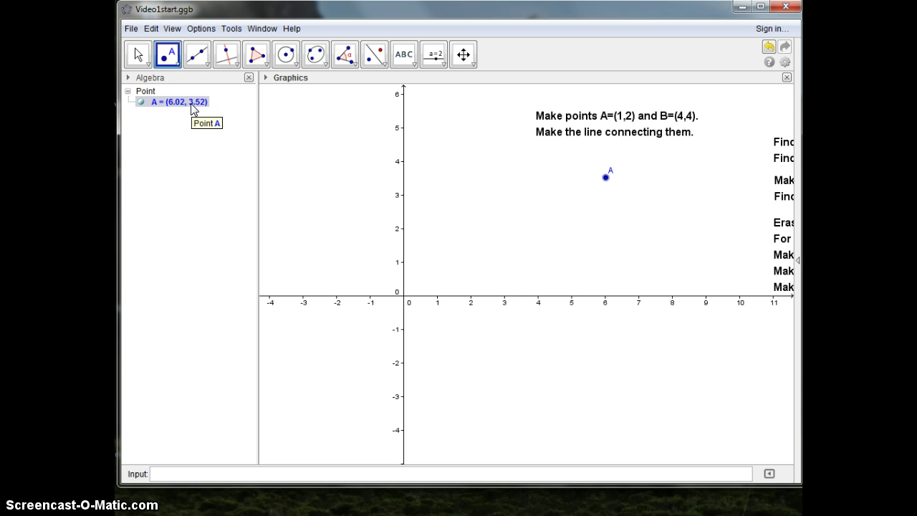
{"action": "key", "text": "ctrl+z"}
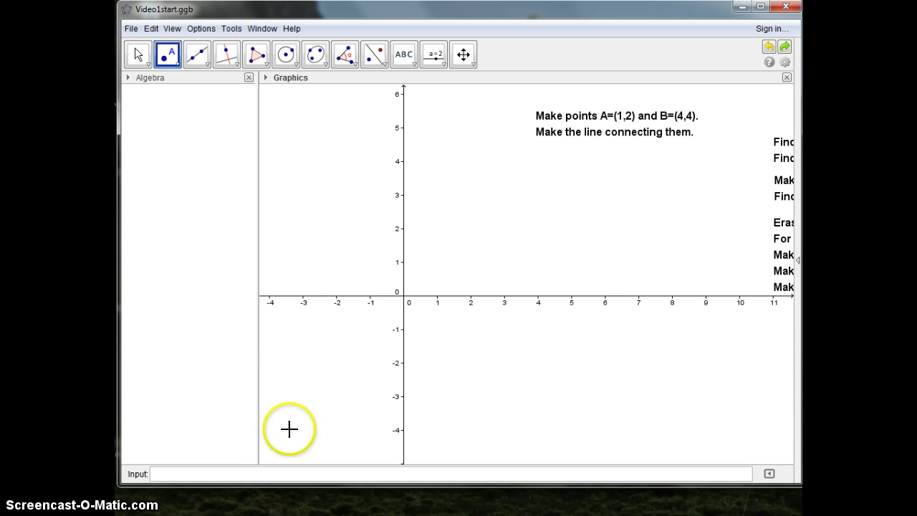
Create the points A=(1,2) and B=(4,4) by entering their coordinates.
{"action": "left_click", "coordinate": [260, 470]}
{"action": "left_click", "coordinate": [264, 469]}
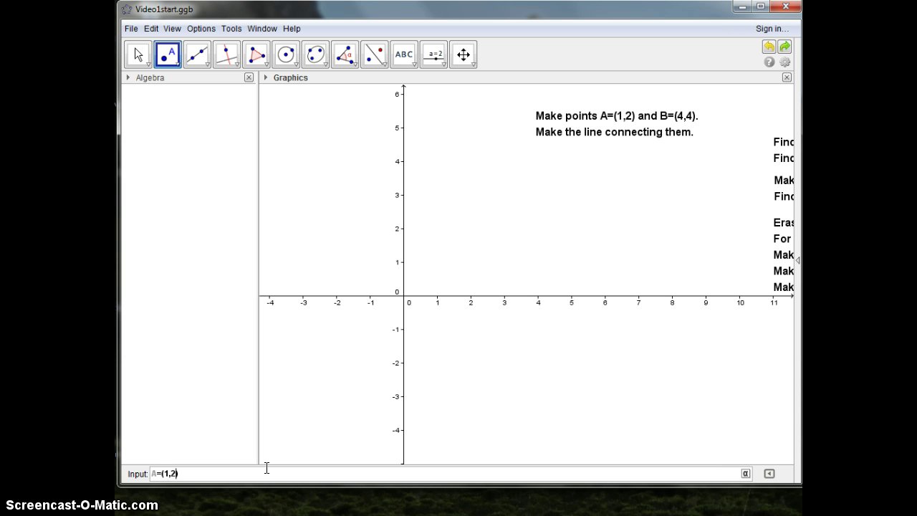
{"action": "key", "text": "Return"}
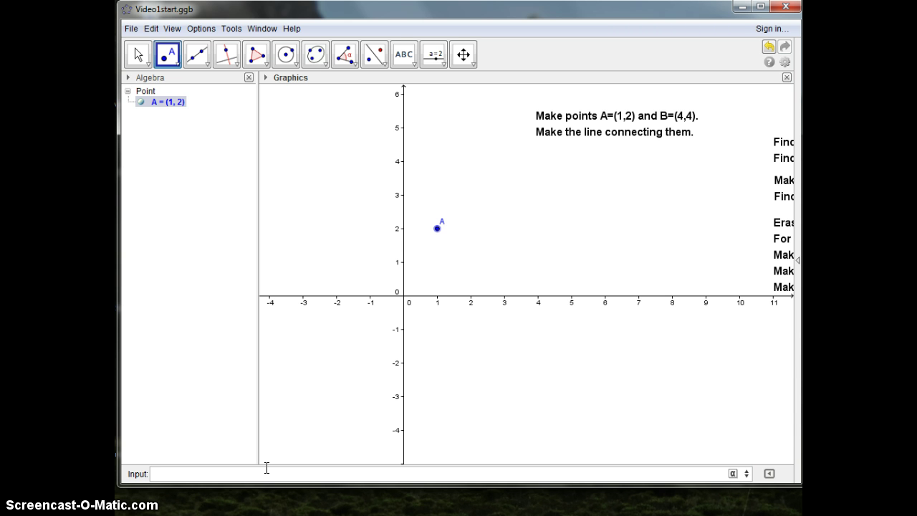
{"action": "left_click", "coordinate": [185, 472]}
{"action": "key", "text": "Return"}
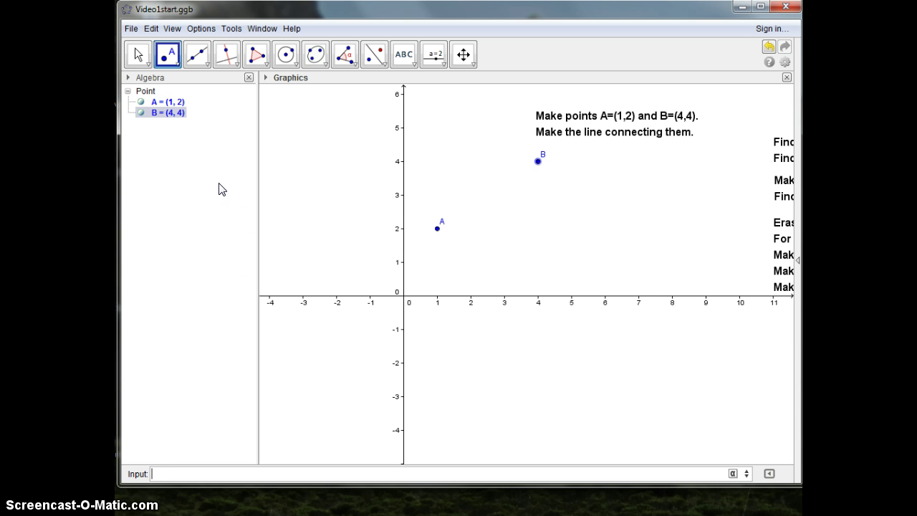
Draw the line through points B and A and display its equation in the form y = m x + b.
{"action": "left_click", "coordinate": [199, 63]}
{"action": "left_click_drag", "start_coordinate": [207, 68], "coordinate": [196, 86]}
{"action": "left_click", "coordinate": [538, 162]}
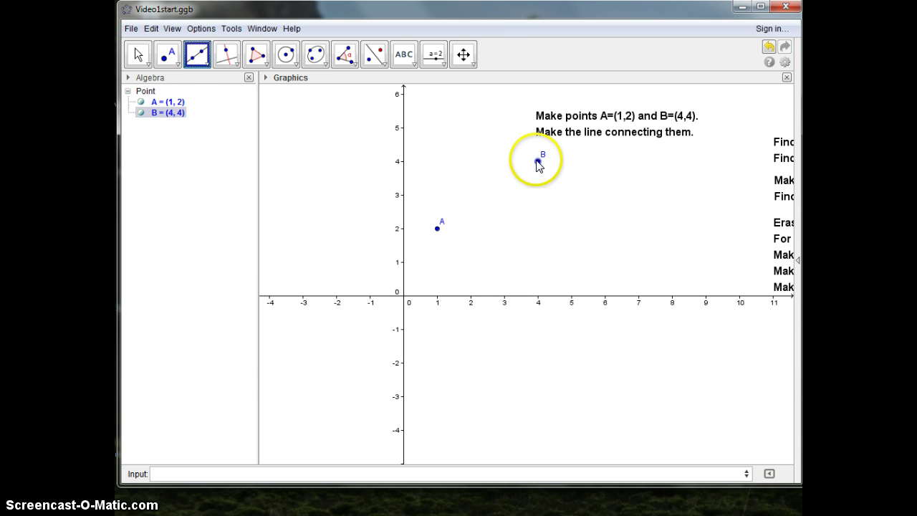
{"action": "left_click", "coordinate": [438, 230]}
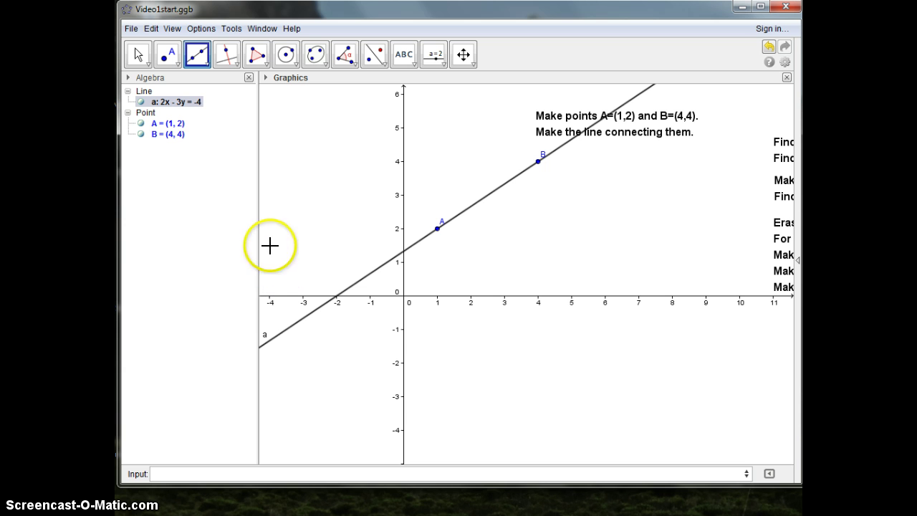
{"action": "right_click", "coordinate": [188, 103]}
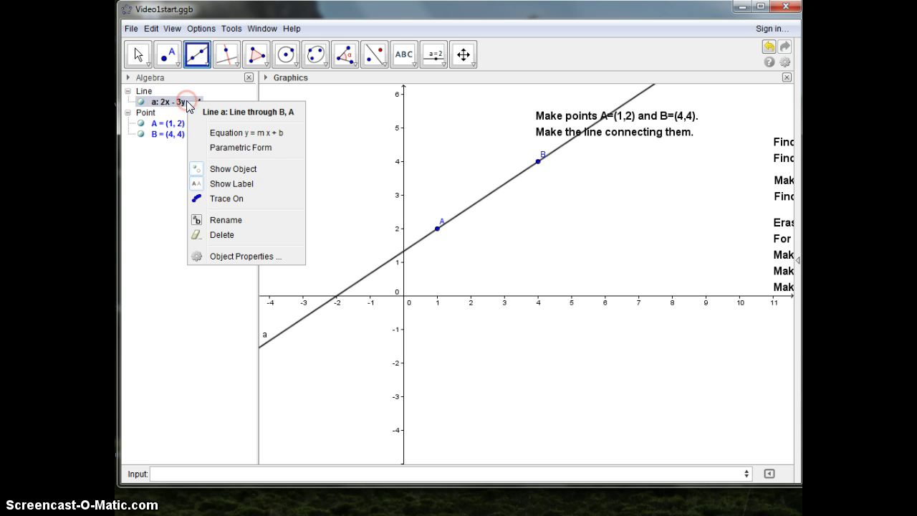
{"action": "left_click", "coordinate": [231, 134]}
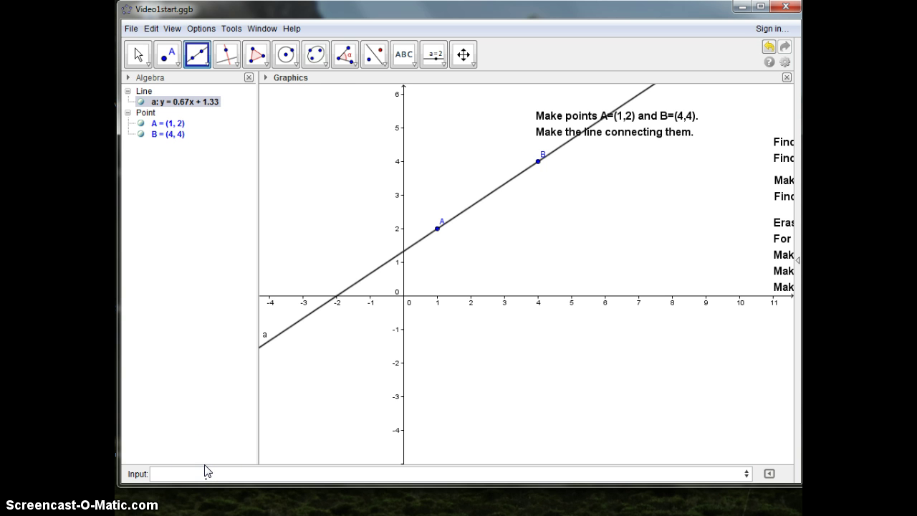
Try the Slope tool twice on the line through A and B, and undo both slope measurements.
{"action": "left_click", "coordinate": [353, 65]}
{"action": "left_click", "coordinate": [345, 191]}
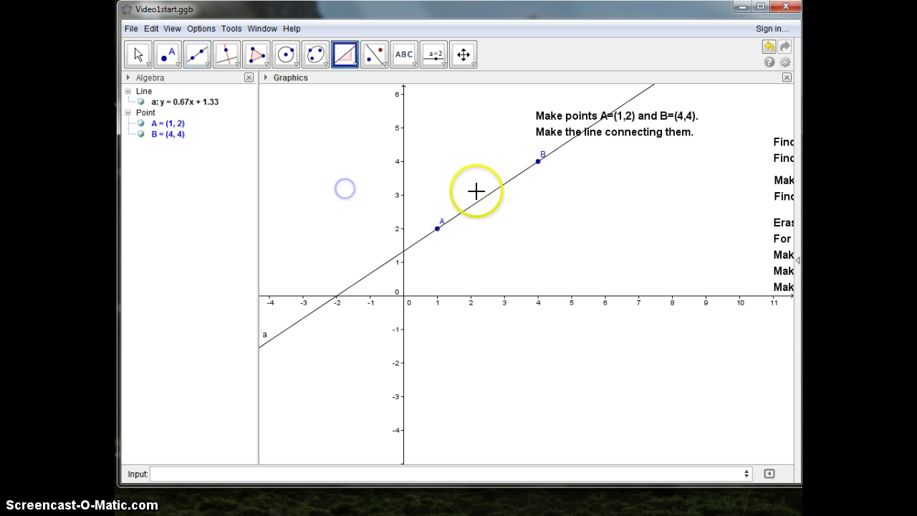
{"action": "left_click", "coordinate": [490, 192]}
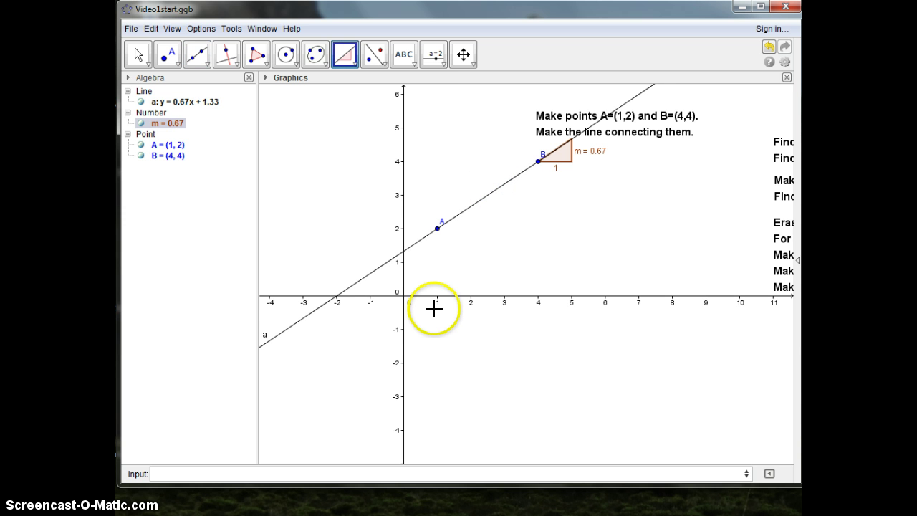
{"action": "left_click", "coordinate": [356, 288]}
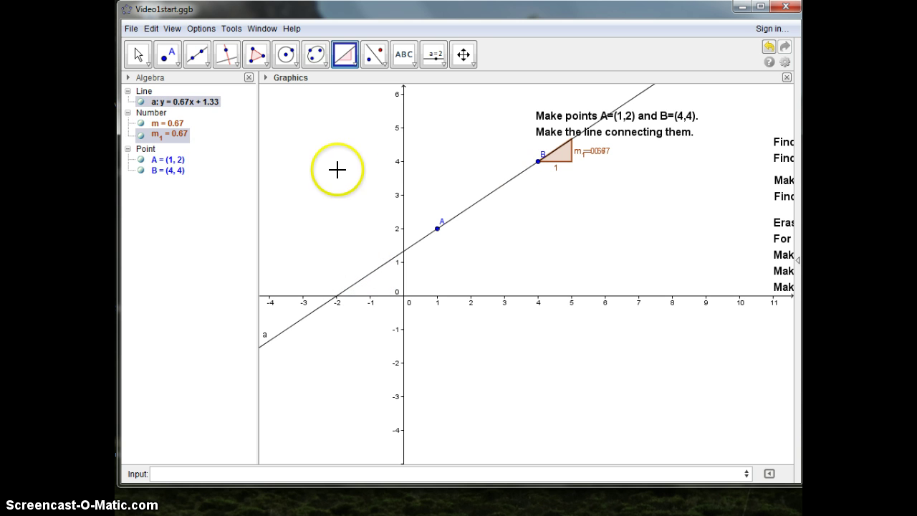
{"action": "key", "text": "ctrl+z"}
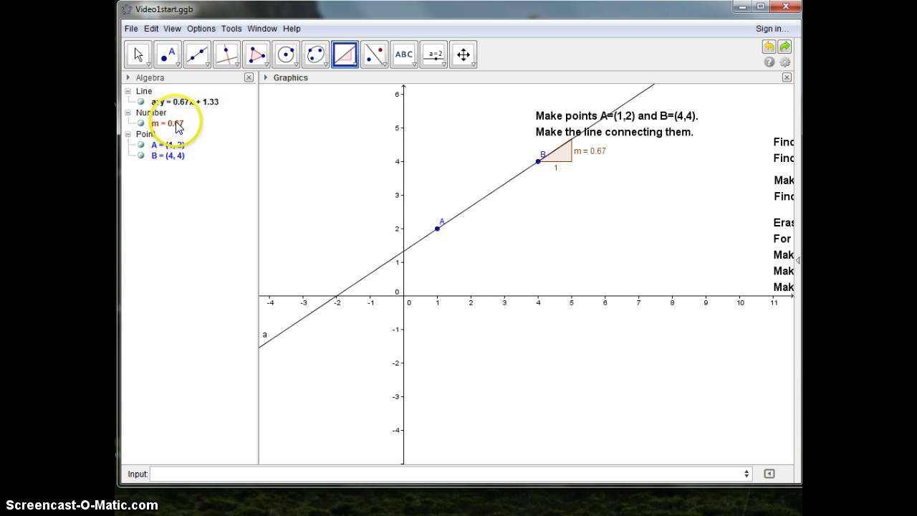
{"action": "key", "text": "ctrl+z"}
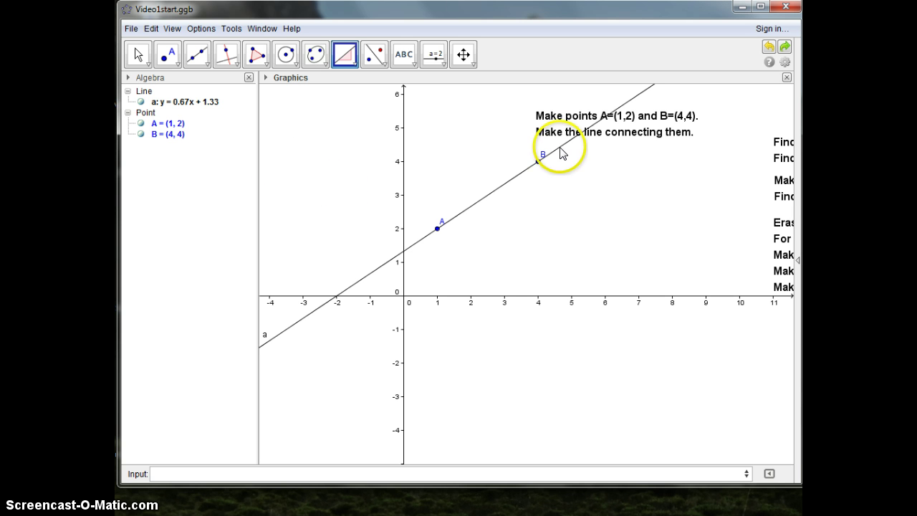
Delete the line through points A and B.
{"action": "left_click", "coordinate": [199, 61]}
{"action": "left_click", "coordinate": [192, 104]}
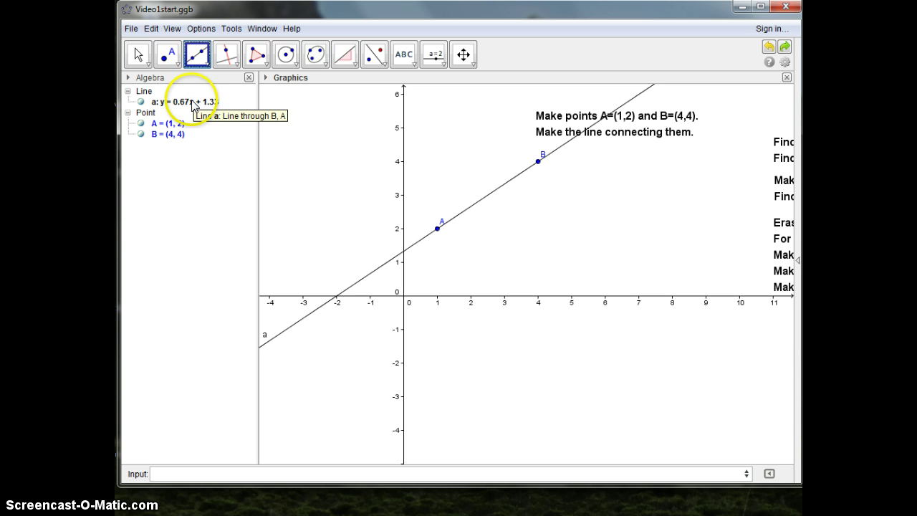
{"action": "left_click", "coordinate": [232, 237]}
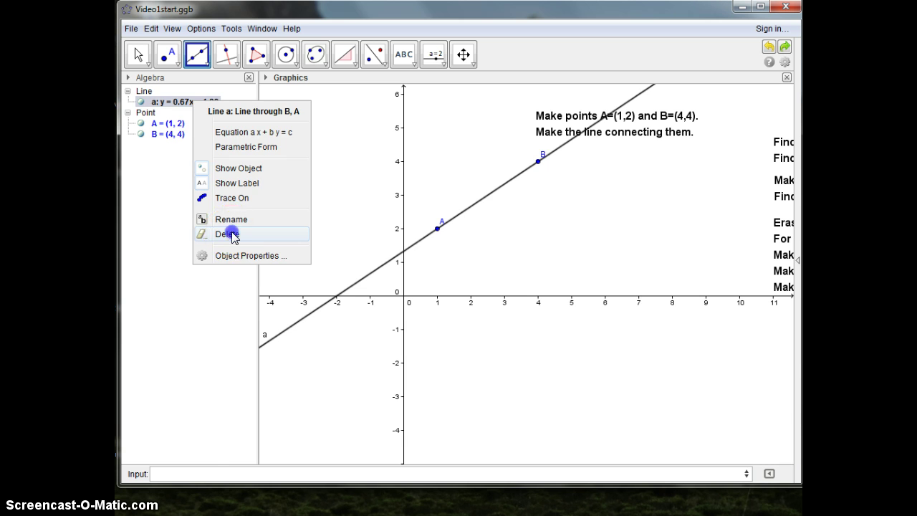
Create the line through both points with the command FitLine[A,B].
{"action": "left_click", "coordinate": [191, 469]}
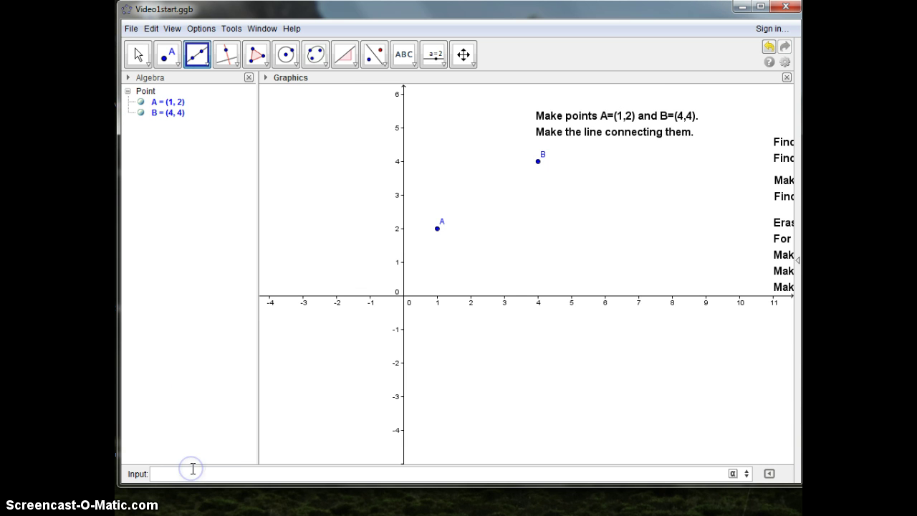
{"action": "type", "text": "fitl"}
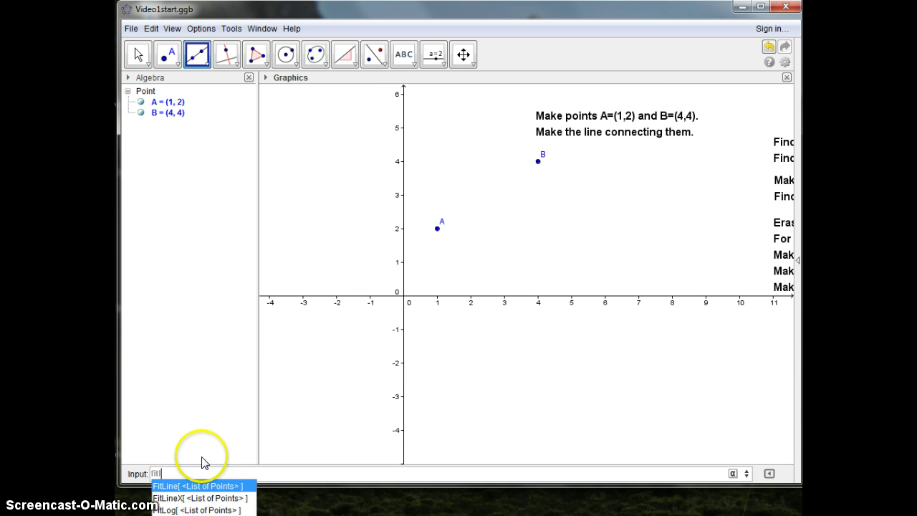
{"action": "key", "text": "Return"}
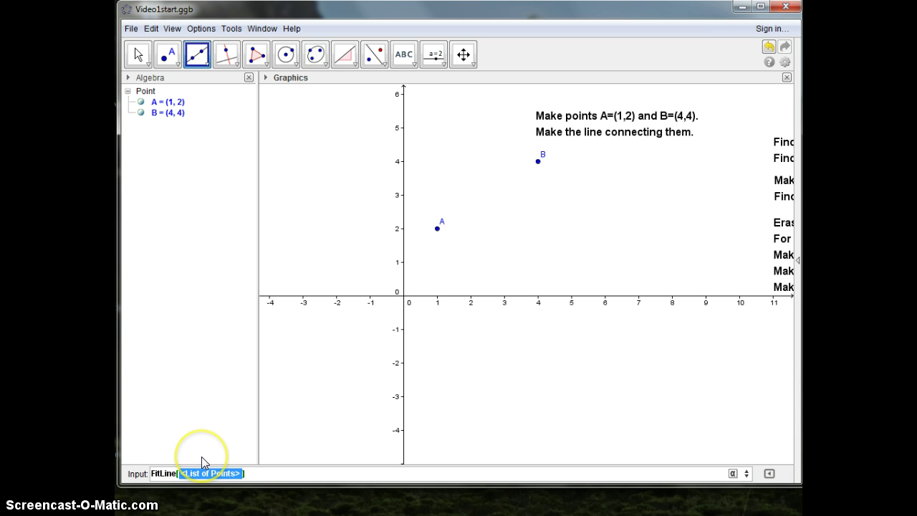
{"action": "type", "text": "A,B"}
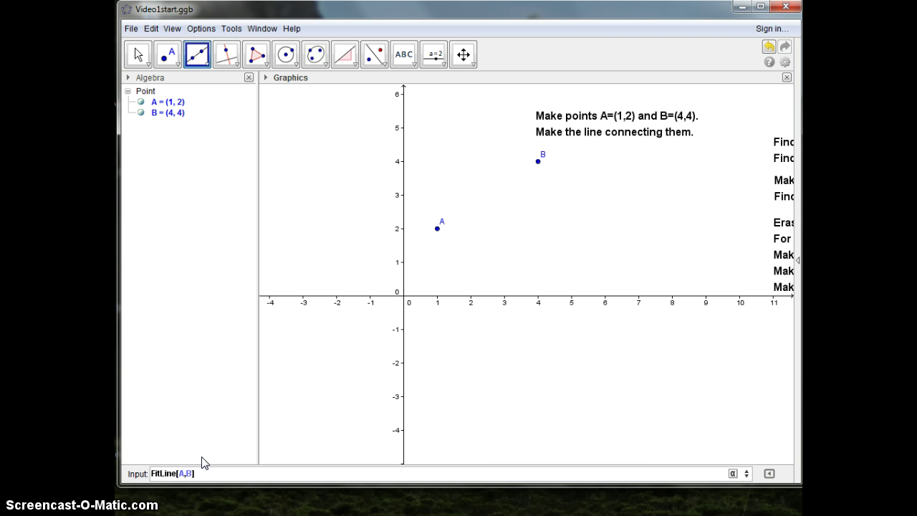
{"action": "key", "text": "Return"}
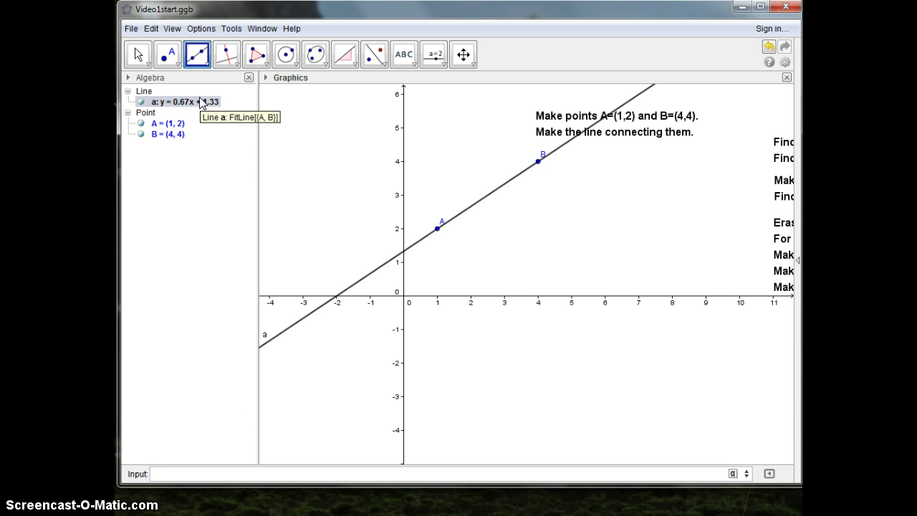
Format the fitted line through A and B in red (255, 0, 0) with a thicker stroke.
{"action": "left_click", "coordinate": [480, 201]}
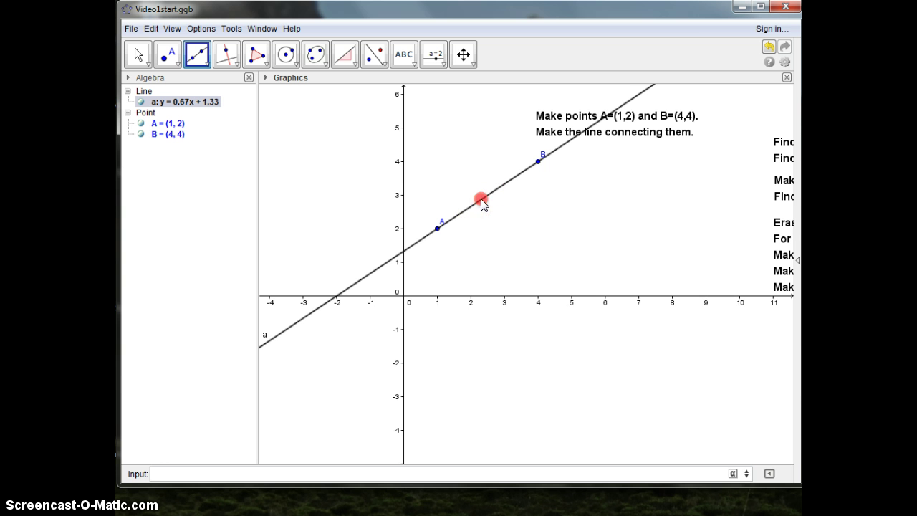
{"action": "left_click", "coordinate": [530, 354]}
{"action": "left_click", "coordinate": [516, 173]}
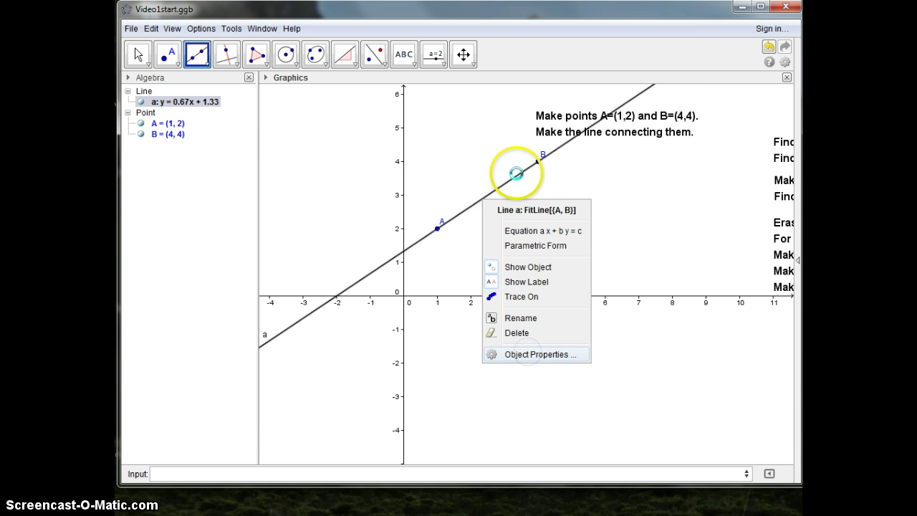
{"action": "left_click", "coordinate": [371, 120]}
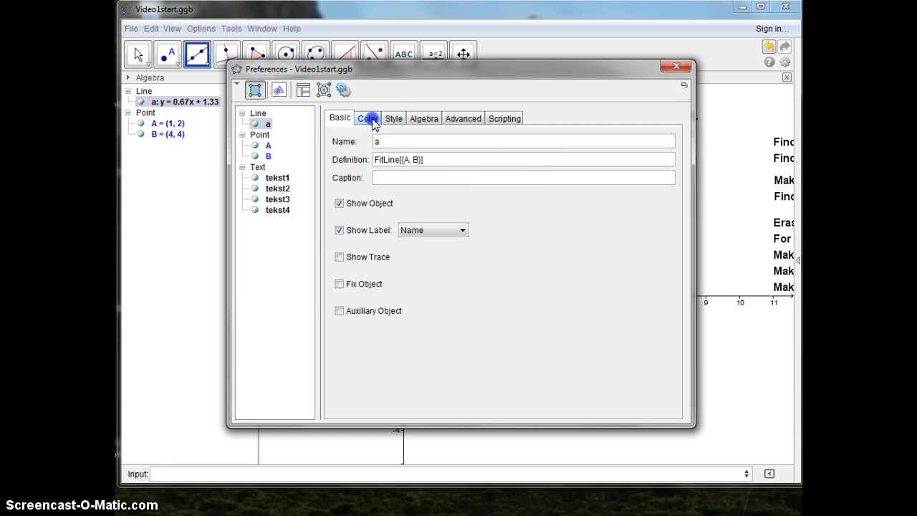
{"action": "left_click", "coordinate": [354, 145]}
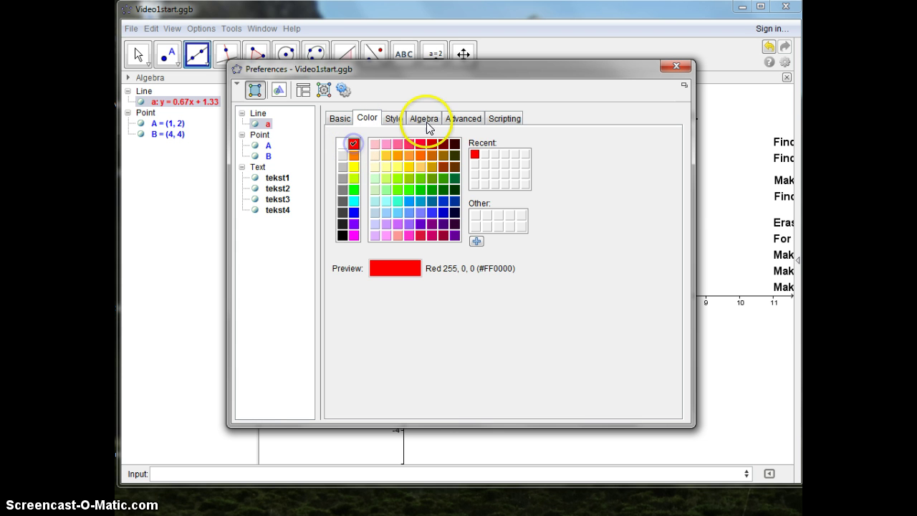
{"action": "left_click", "coordinate": [394, 120]}
{"action": "left_click", "coordinate": [435, 158]}
{"action": "left_click", "coordinate": [434, 158]}
{"action": "left_click", "coordinate": [675, 65]}
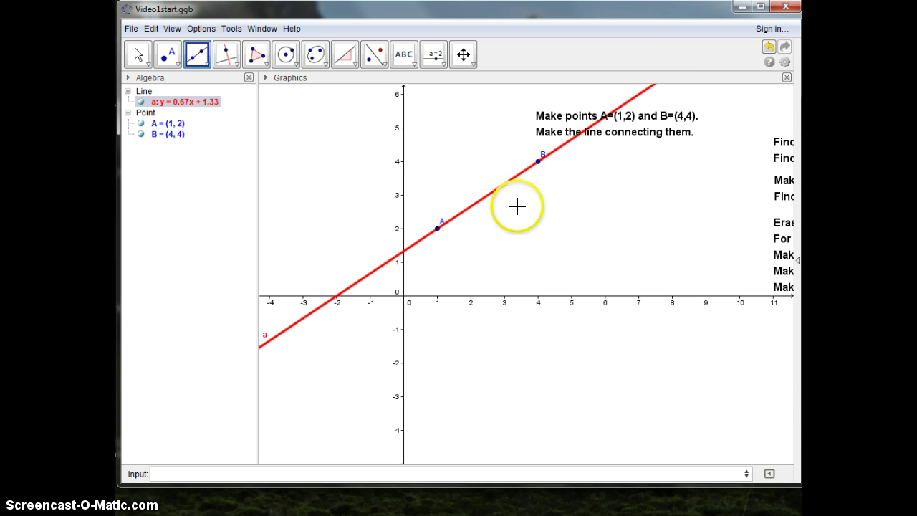
Move the finished task text aside and bring the text about finding points where x=3 and y=5 into view.
{"action": "left_click", "coordinate": [141, 52]}
{"action": "left_click_drag", "start_coordinate": [613, 121], "coordinate": [773, 108]}
{"action": "left_click_drag", "start_coordinate": [781, 157], "coordinate": [544, 125]}
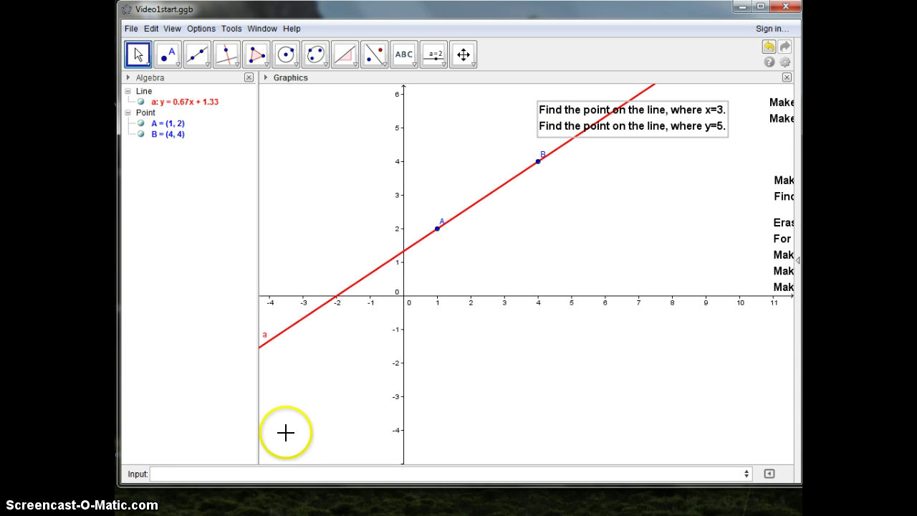
Create the vertical line x=3.
{"action": "left_click", "coordinate": [259, 473]}
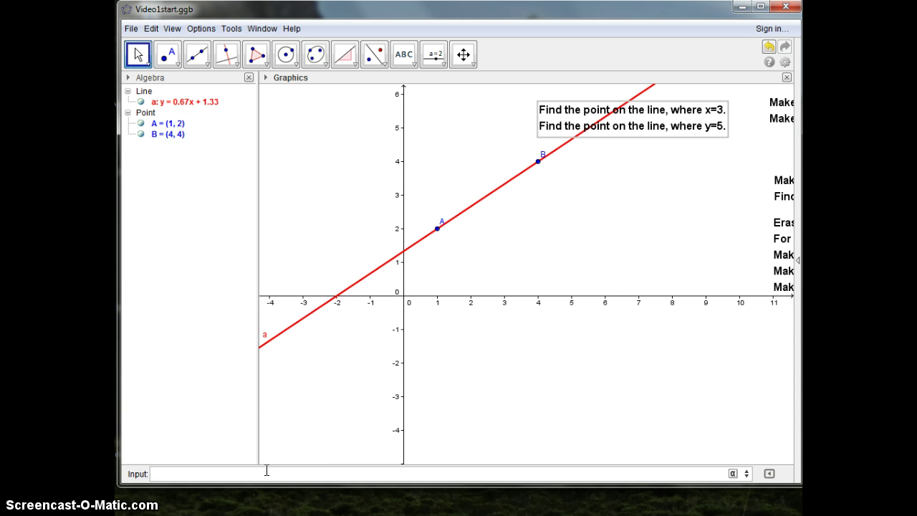
{"action": "type", "text": "x=3"}
{"action": "key", "text": "Return"}
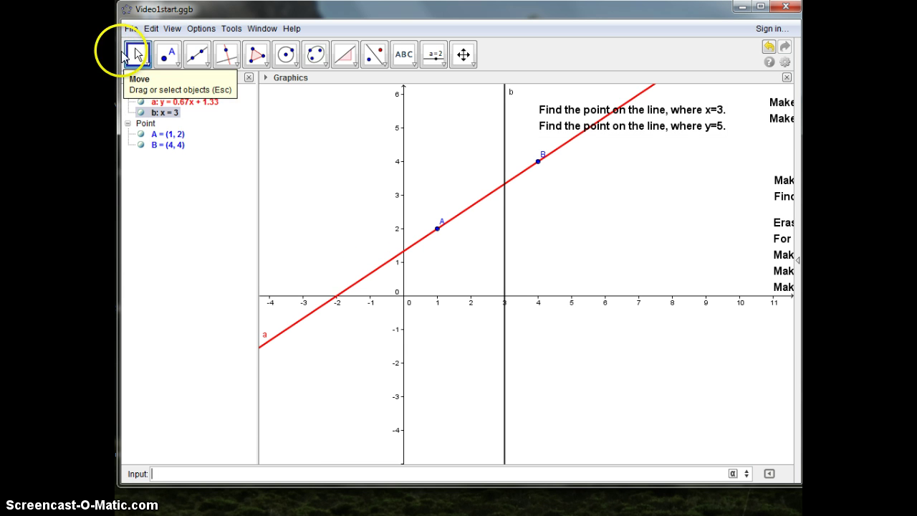
Place a point on the vertical line x=3 at about (3, 5.76) with the Point tool.
{"action": "left_click", "coordinate": [170, 57]}
{"action": "left_click", "coordinate": [504, 102]}
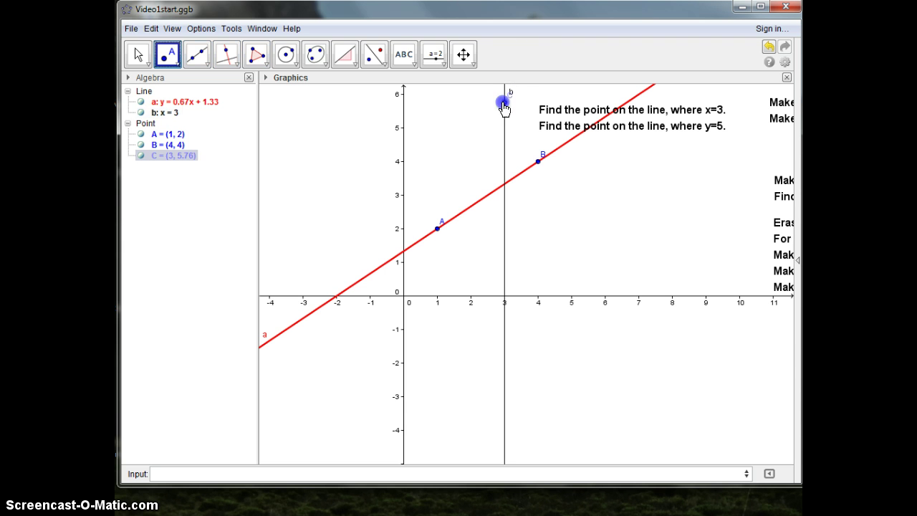
Place points on x=3 at y about 5, 4.5, 2.14, 0.8, -1.66 and -2.4, and one where it crosses the red line.
{"action": "left_click", "coordinate": [504, 127]}
{"action": "left_click", "coordinate": [504, 144]}
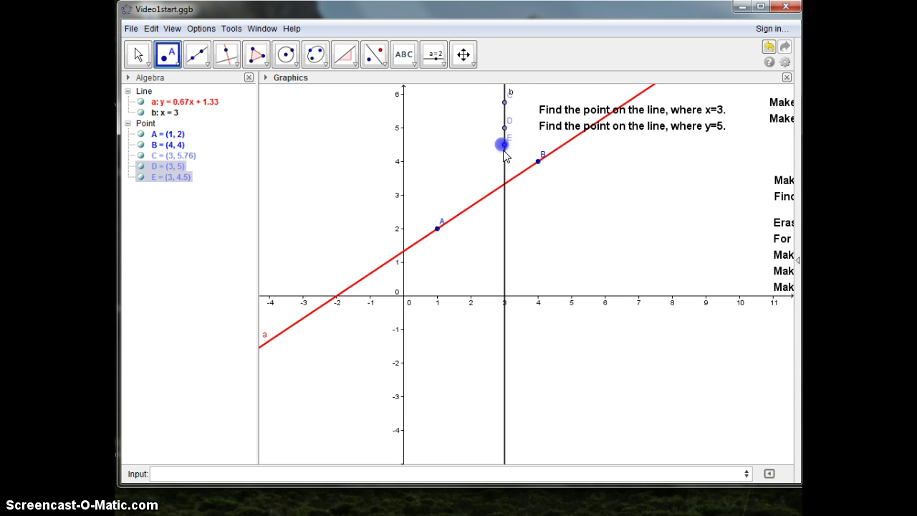
{"action": "left_click", "coordinate": [504, 183]}
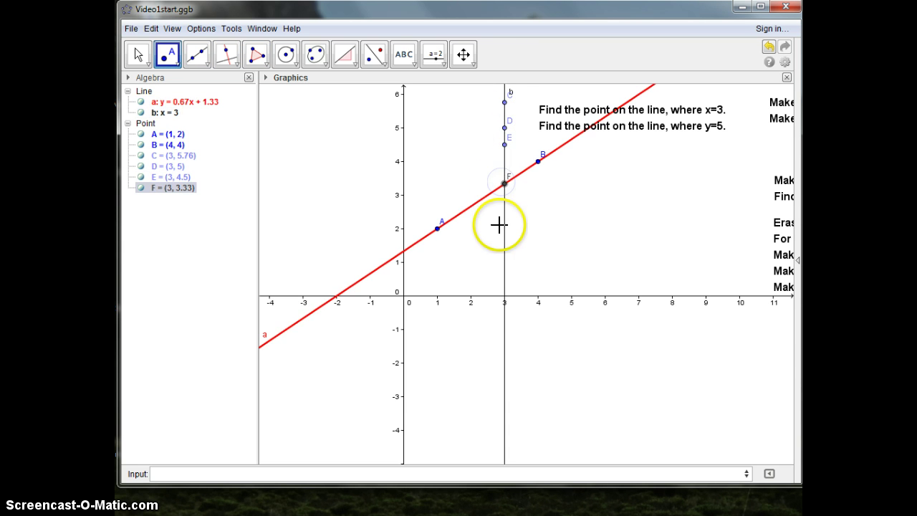
{"action": "left_click", "coordinate": [504, 223]}
{"action": "left_click", "coordinate": [504, 268]}
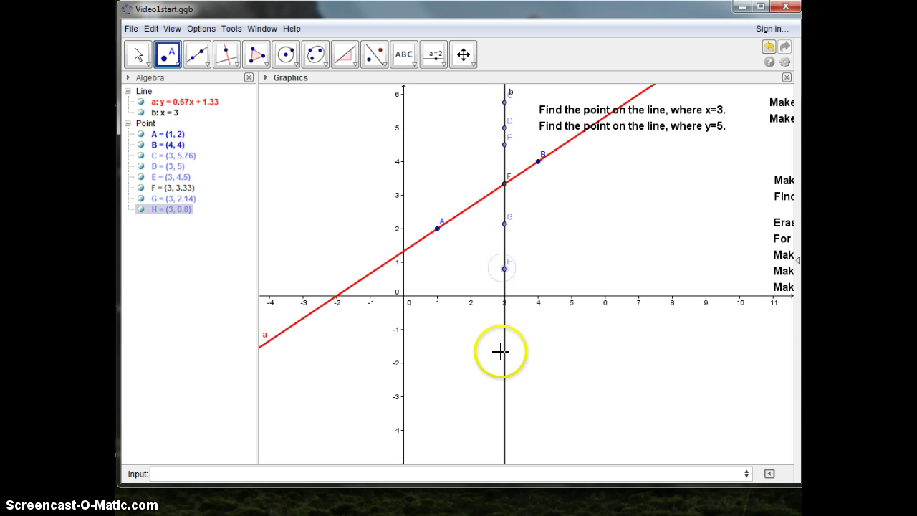
{"action": "left_click", "coordinate": [504, 352]}
{"action": "left_click", "coordinate": [504, 376]}
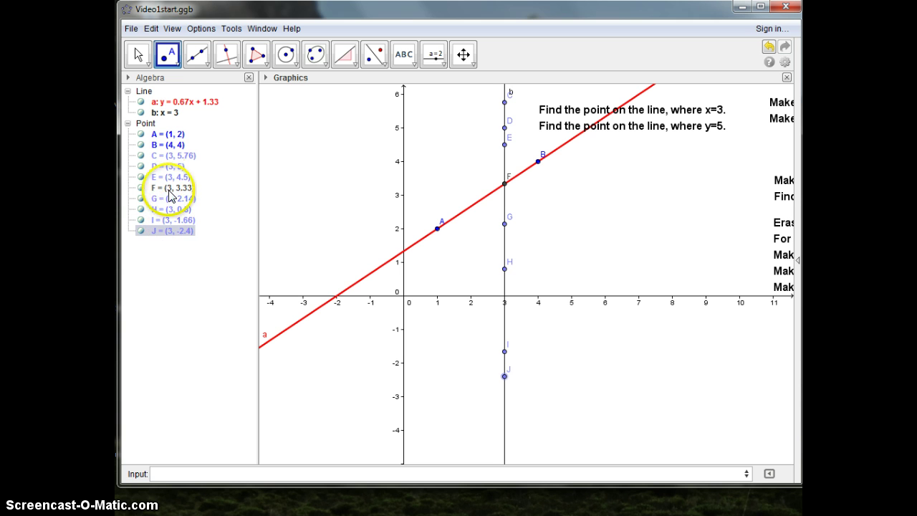
Compare the coordinates of the points on x=3, ending with the intersection point on the red line.
{"action": "left_click", "coordinate": [179, 155]}
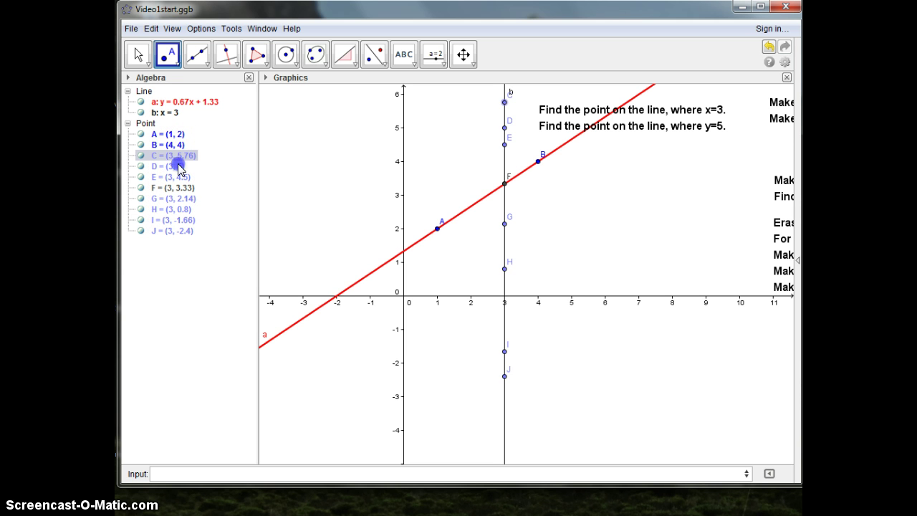
{"action": "left_click", "coordinate": [177, 165]}
{"action": "left_click", "coordinate": [178, 176]}
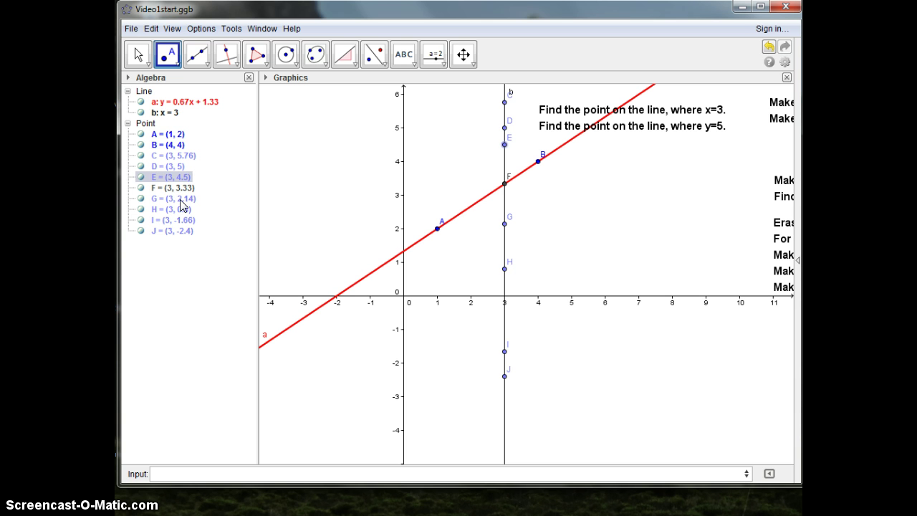
{"action": "left_click", "coordinate": [180, 198]}
{"action": "left_click", "coordinate": [184, 207]}
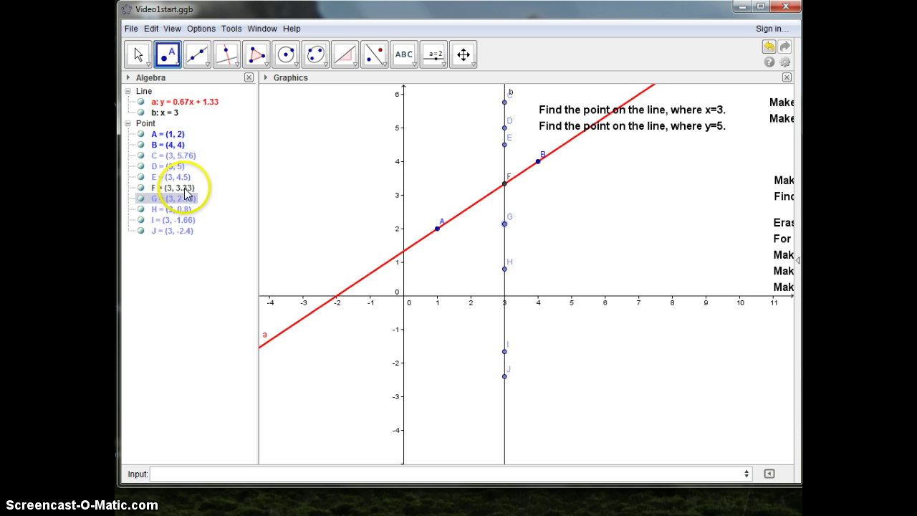
{"action": "left_click", "coordinate": [190, 189]}
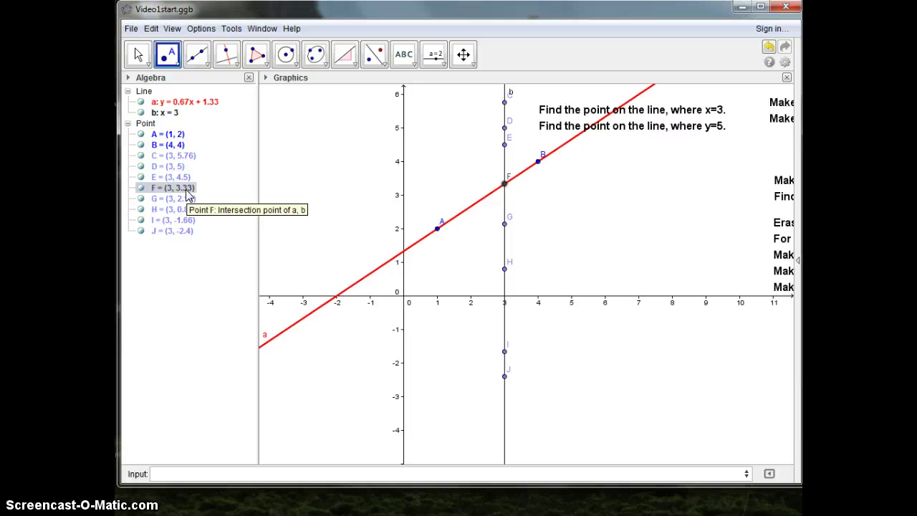
Delete the vertical line x=3 together with the points placed on it.
{"action": "left_click", "coordinate": [139, 56]}
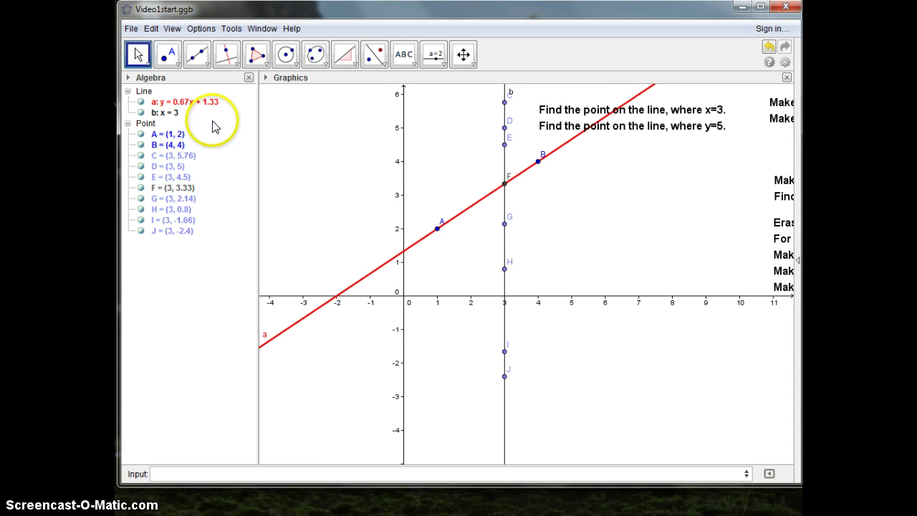
{"action": "left_click", "coordinate": [172, 114]}
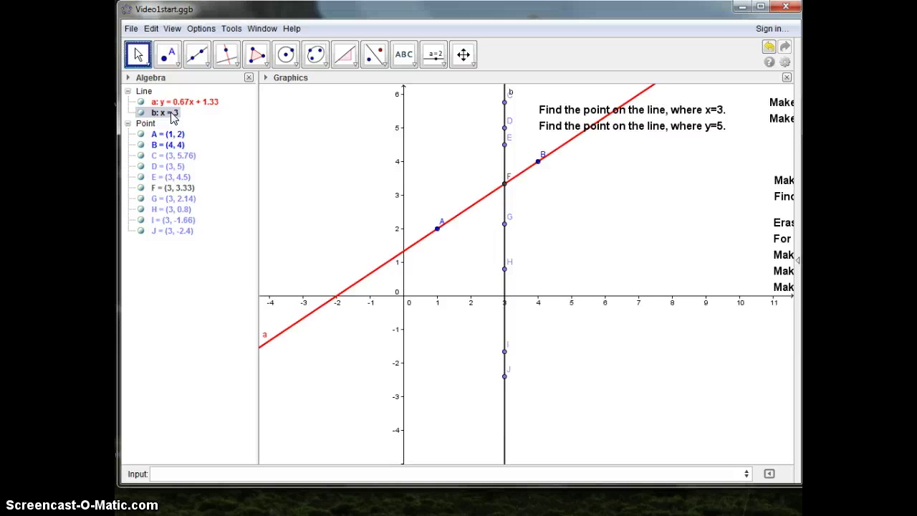
{"action": "right_click", "coordinate": [172, 115]}
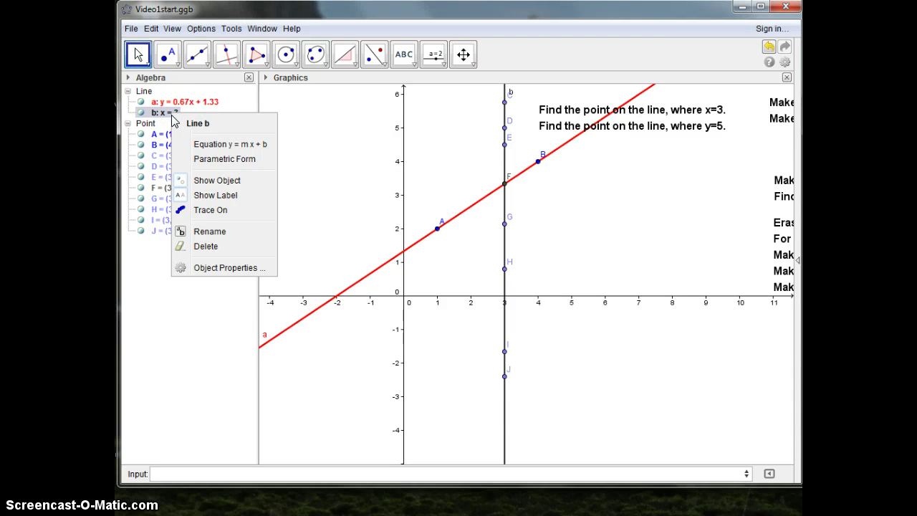
{"action": "left_click", "coordinate": [206, 247]}
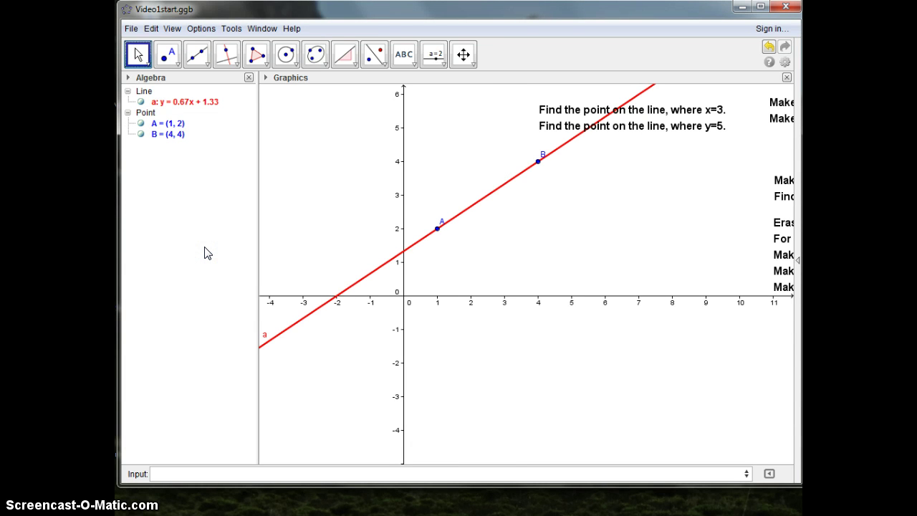
Create the horizontal line y=5.
{"action": "left_click", "coordinate": [169, 474]}
{"action": "key", "text": "Return"}
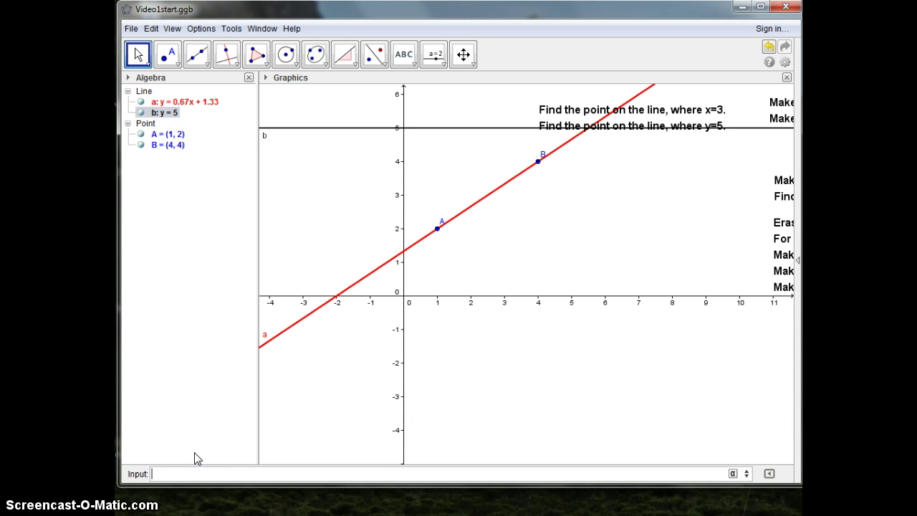
{"action": "left_click", "coordinate": [242, 280]}
Place points on y=5 at x about -3, -1, 1.66, 2.52 and 10, and one where it crosses the red line.
{"action": "left_click", "coordinate": [166, 53]}
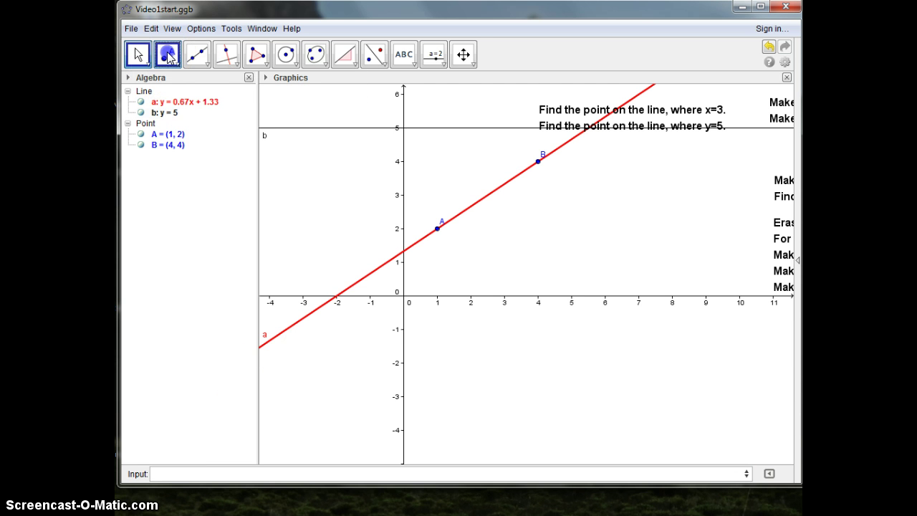
{"action": "left_click", "coordinate": [303, 127]}
{"action": "left_click", "coordinate": [369, 128]}
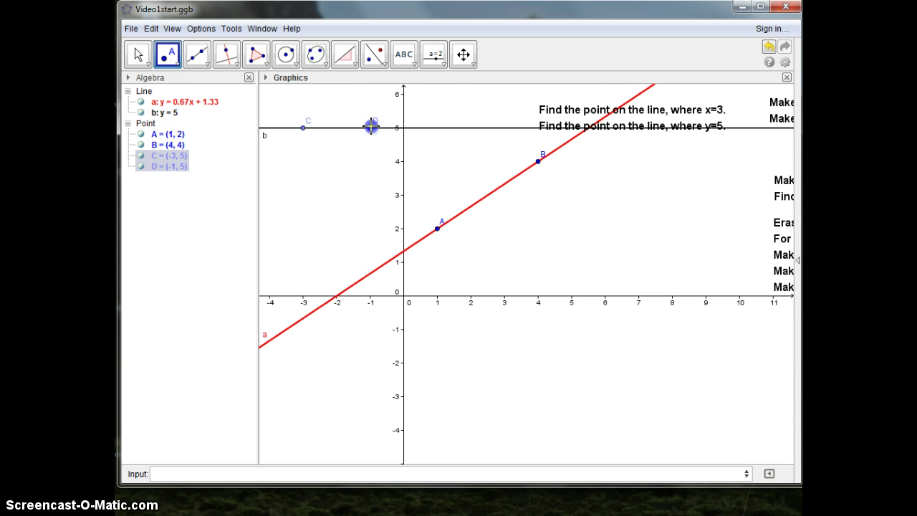
{"action": "left_click", "coordinate": [459, 128]}
{"action": "left_click", "coordinate": [488, 127]}
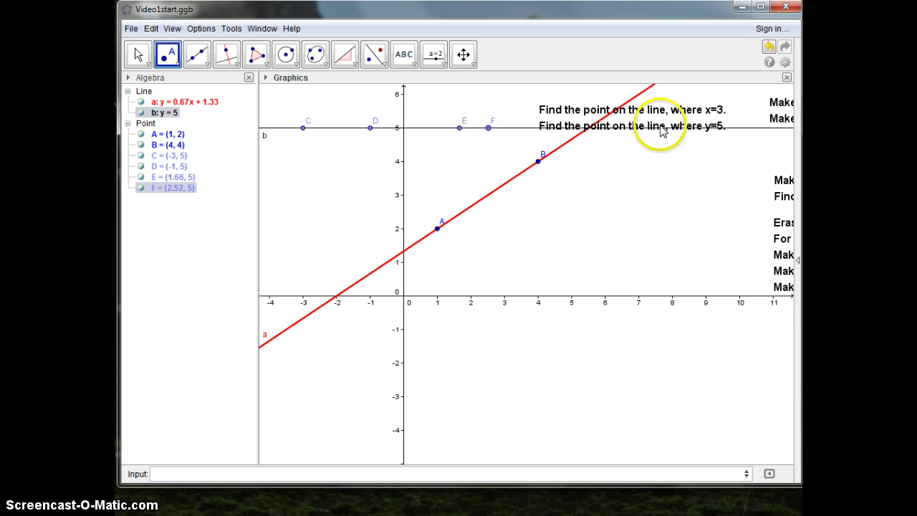
{"action": "left_click", "coordinate": [588, 128]}
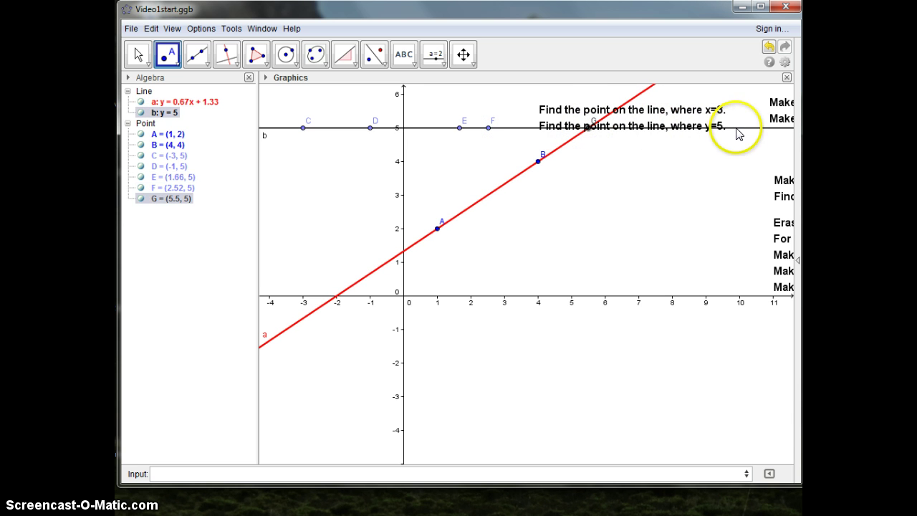
{"action": "left_click", "coordinate": [739, 128]}
Move the task text down clear of the line y=5 and check the coordinates of the points on that line.
{"action": "left_click", "coordinate": [139, 54]}
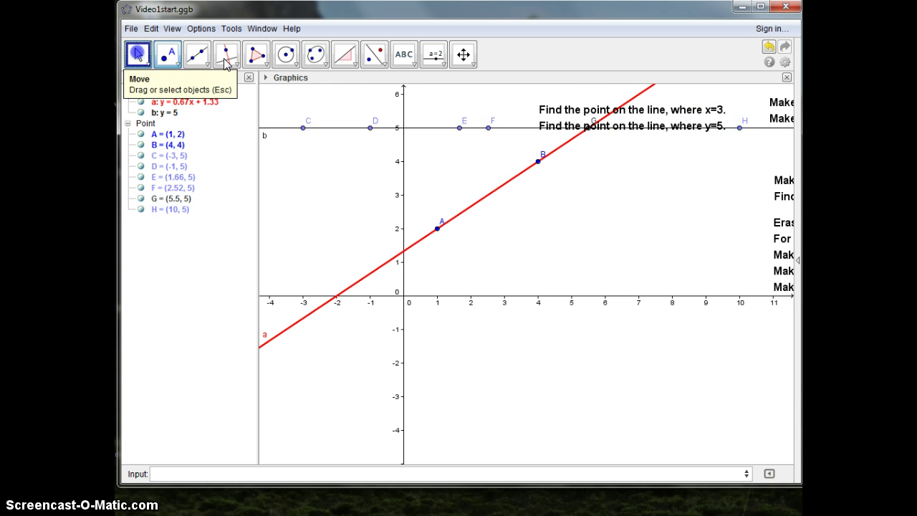
{"action": "left_click_drag", "start_coordinate": [661, 120], "coordinate": [675, 217]}
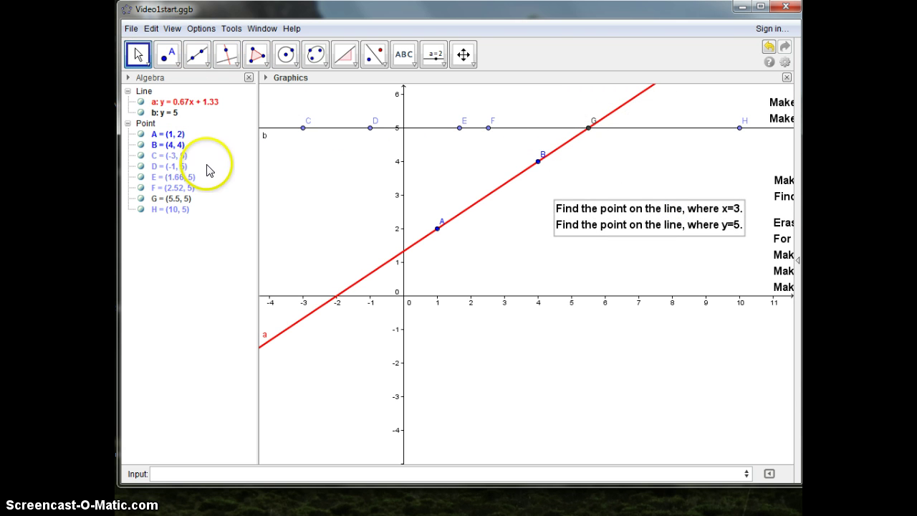
{"action": "left_click", "coordinate": [178, 156]}
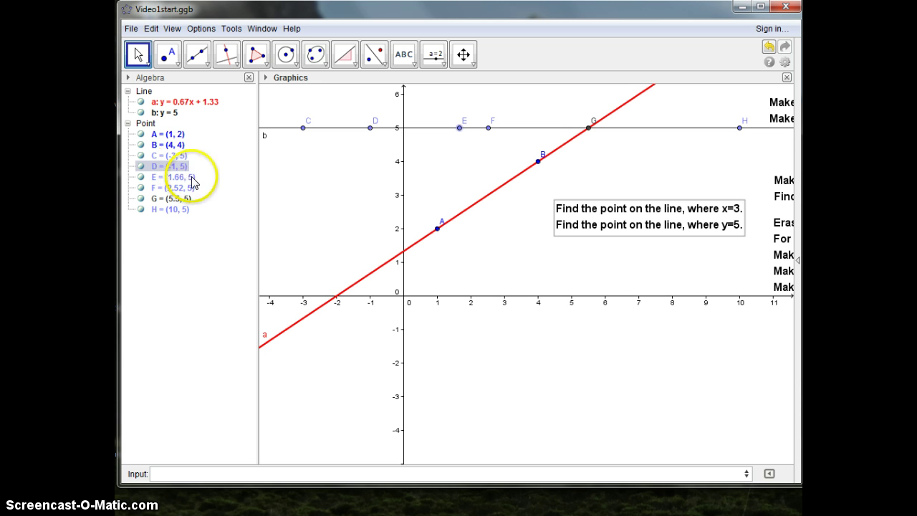
{"action": "left_click", "coordinate": [192, 178]}
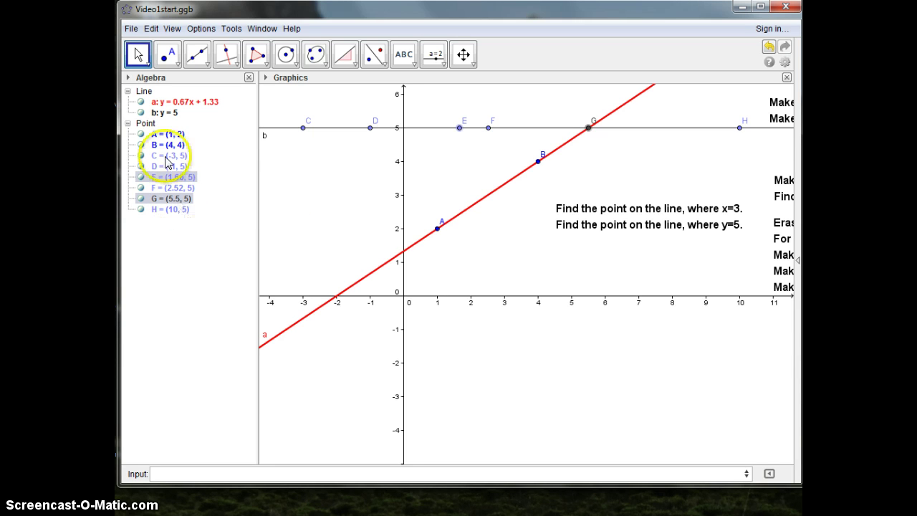
Delete the line y=5 with its points and swap the finished task text for the one about the line y=-2x+4.
{"action": "right_click", "coordinate": [161, 113]}
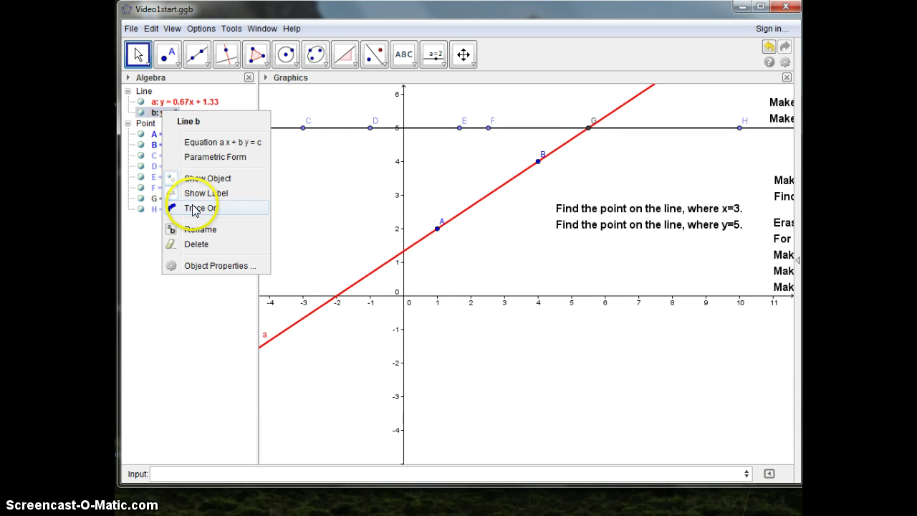
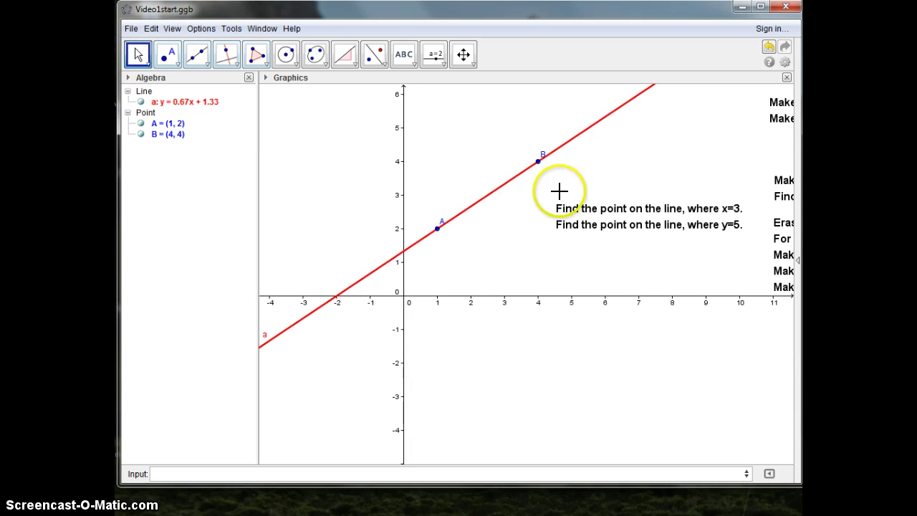
{"action": "left_click_drag", "start_coordinate": [580, 225], "coordinate": [488, 109]}
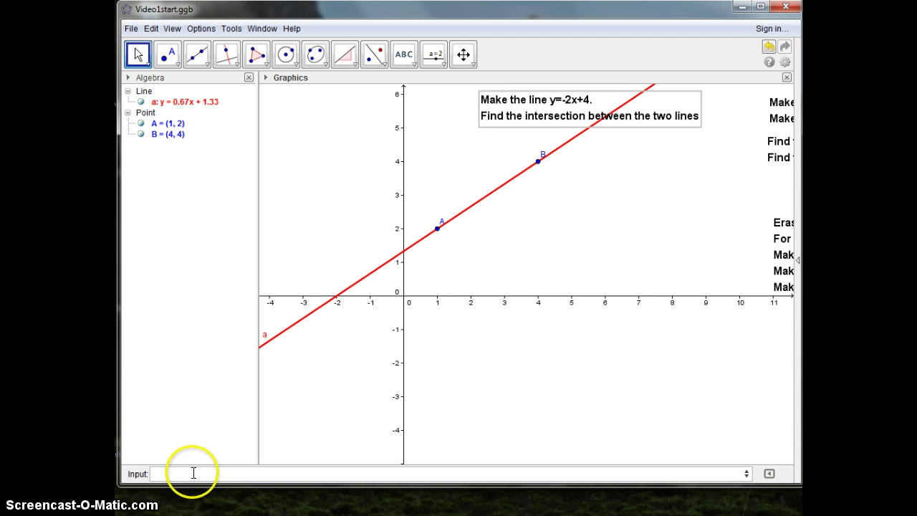
Hide points A and B, leaving the red line shown.
{"action": "left_click", "coordinate": [173, 134]}
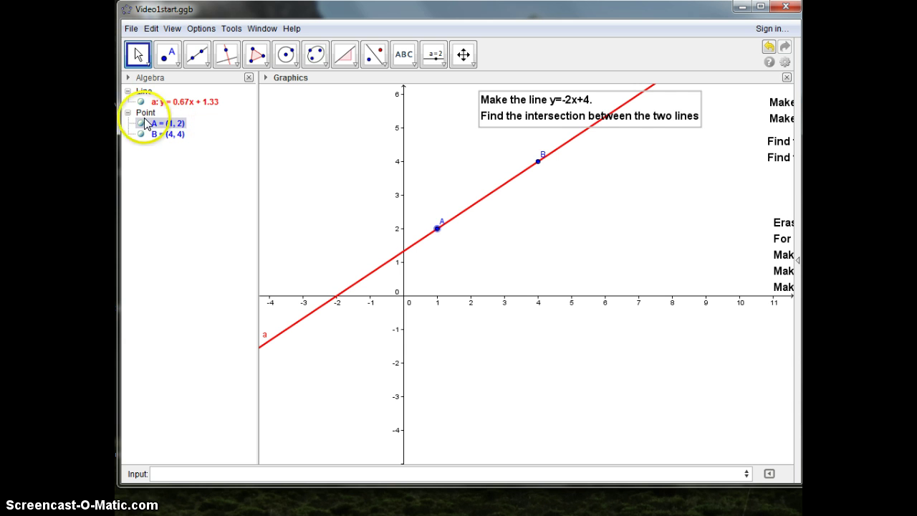
{"action": "left_click", "coordinate": [140, 123]}
{"action": "left_click", "coordinate": [141, 133]}
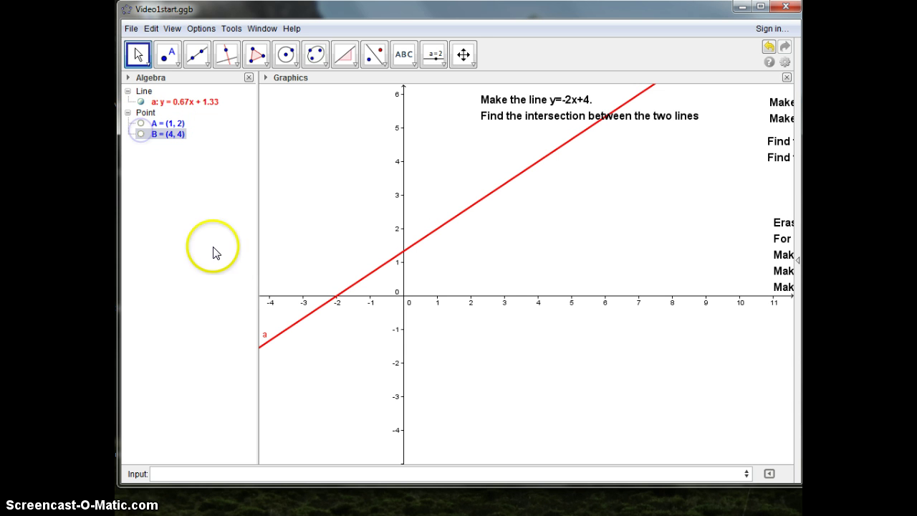
Create the line y=-2x+4 and colour it blue.
{"action": "left_click", "coordinate": [209, 474]}
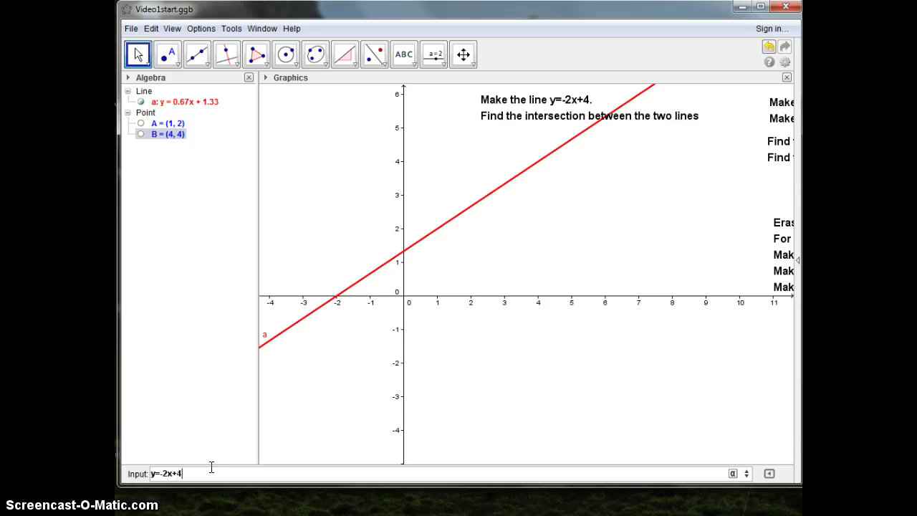
{"action": "key", "text": "Return"}
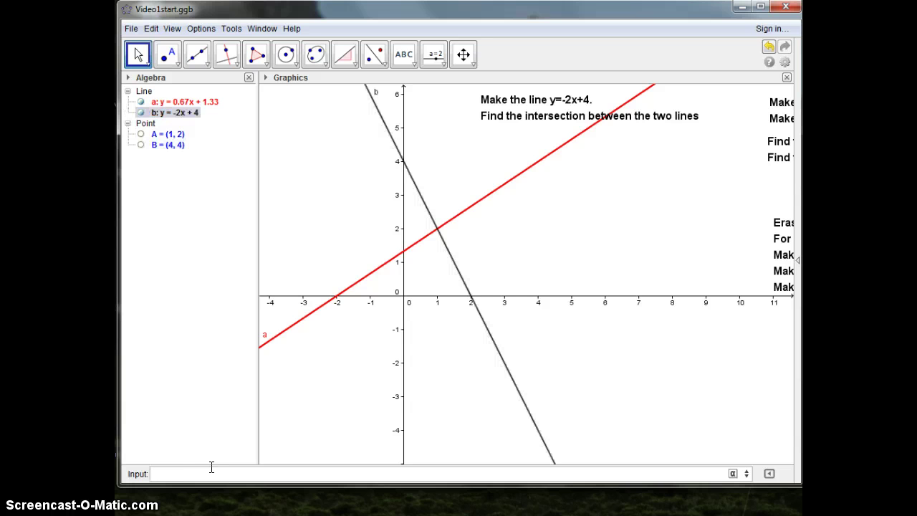
{"action": "right_click", "coordinate": [457, 271]}
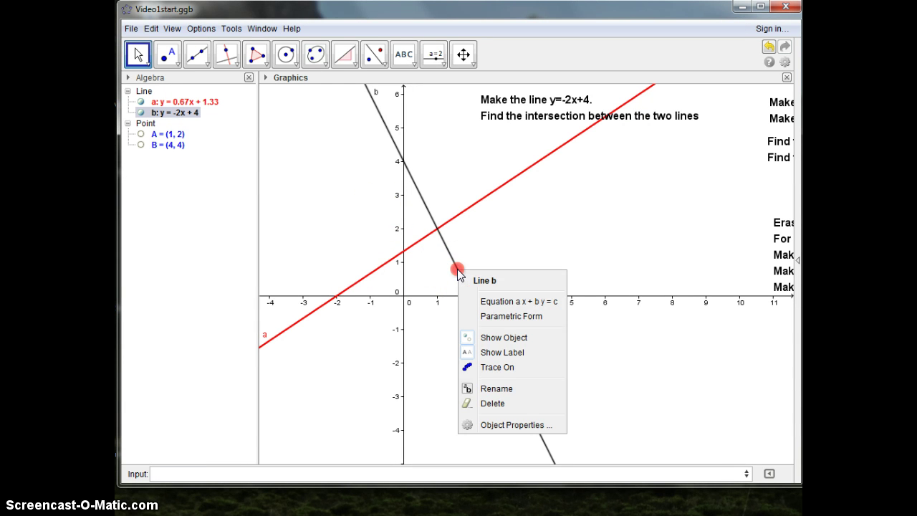
{"action": "left_click", "coordinate": [494, 424]}
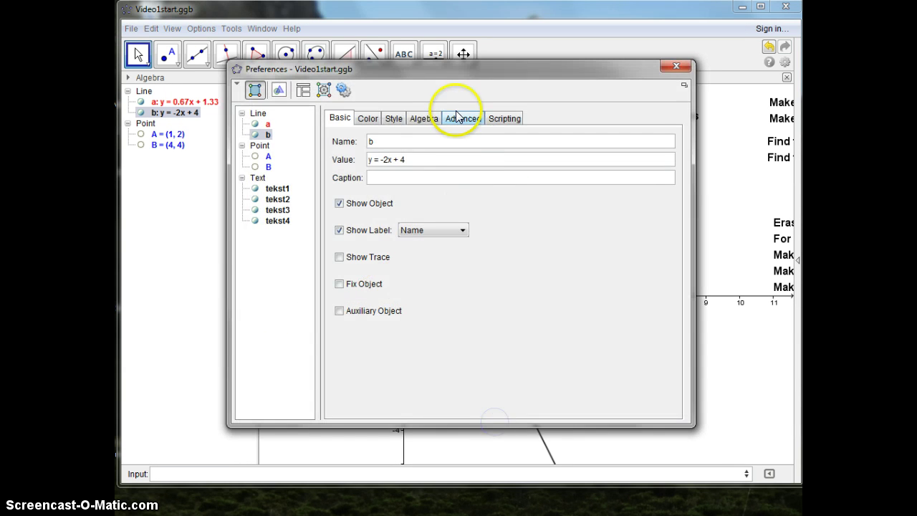
{"action": "left_click", "coordinate": [364, 121]}
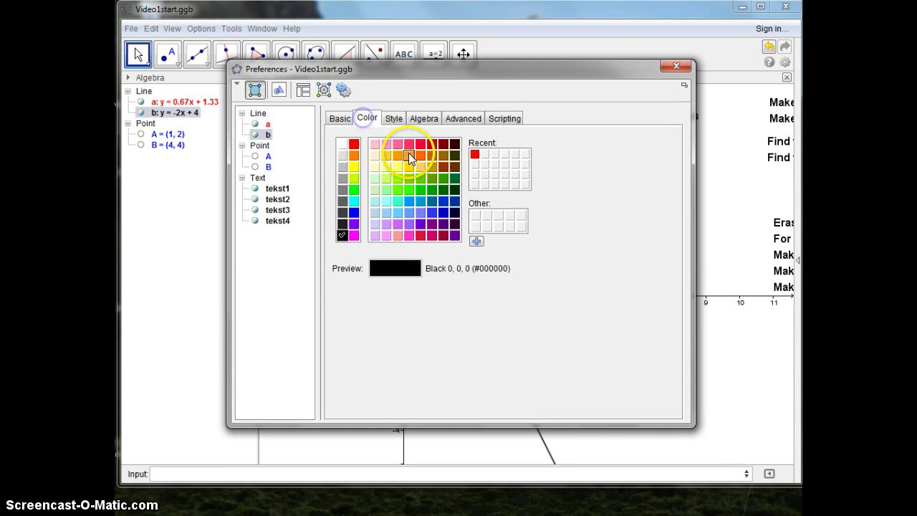
{"action": "left_click", "coordinate": [353, 212]}
{"action": "left_click", "coordinate": [674, 66]}
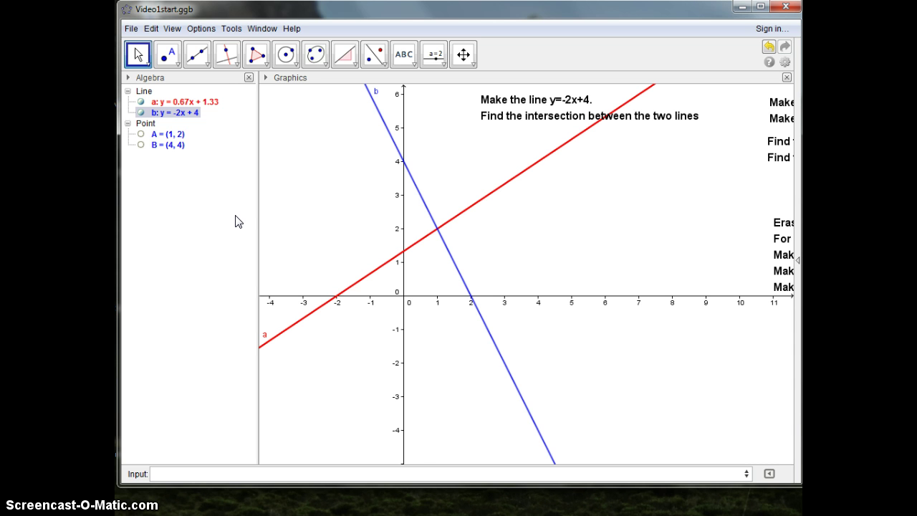
Try the Intersect tool on the red and blue lines, by picking each line and by picking their crossing, undoing each point.
{"action": "left_click", "coordinate": [235, 65]}
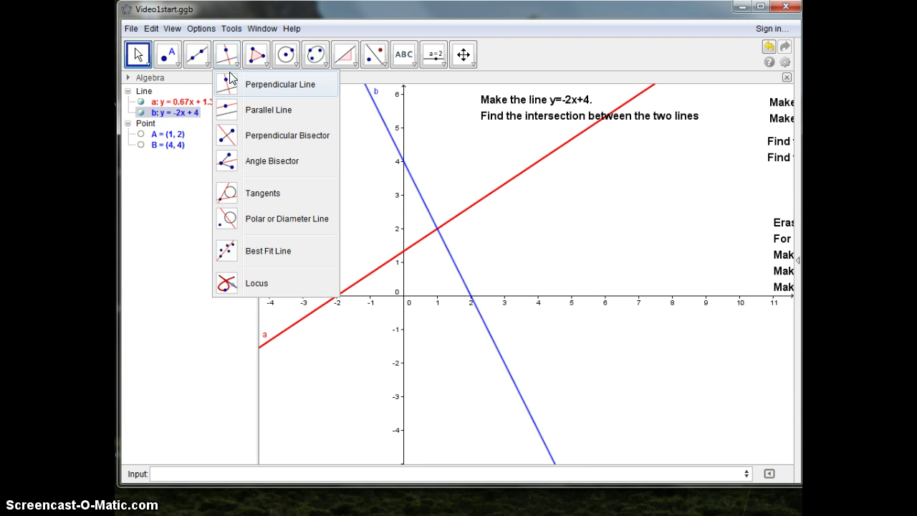
{"action": "left_click", "coordinate": [204, 66]}
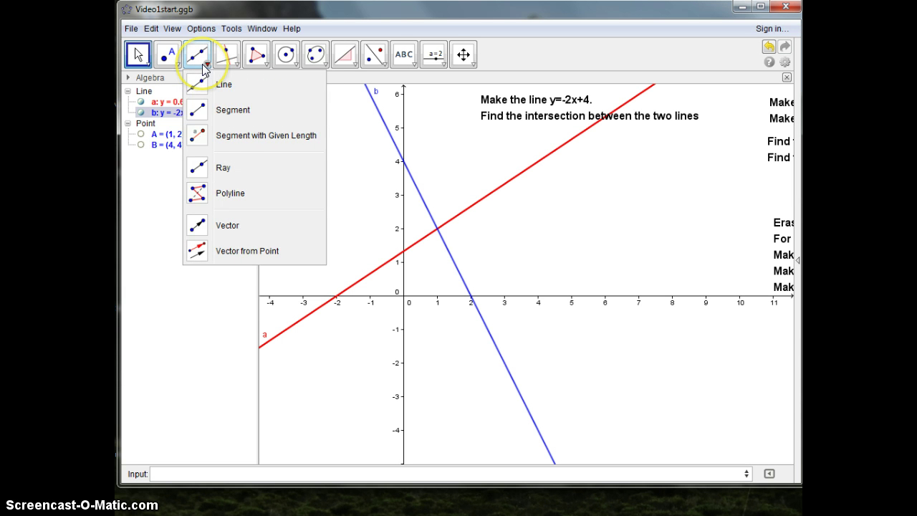
{"action": "left_click", "coordinate": [176, 61]}
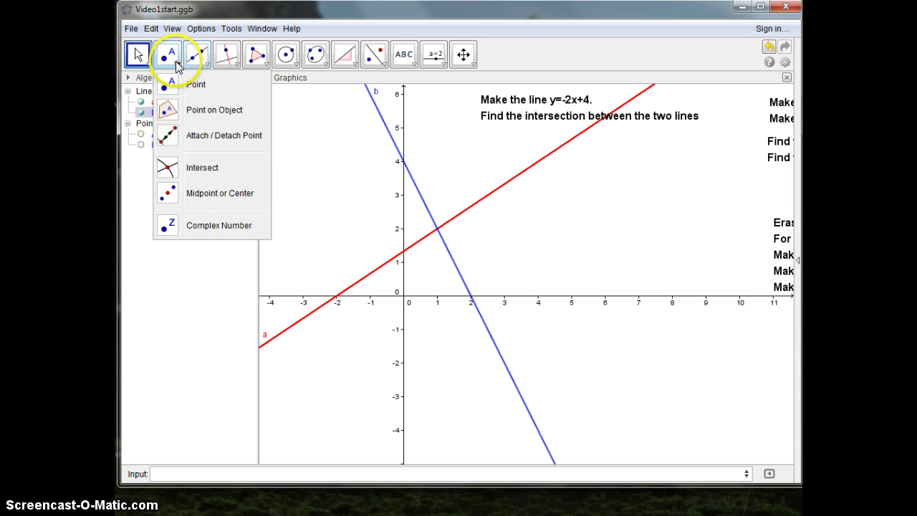
{"action": "left_click", "coordinate": [167, 167]}
{"action": "left_click", "coordinate": [427, 236]}
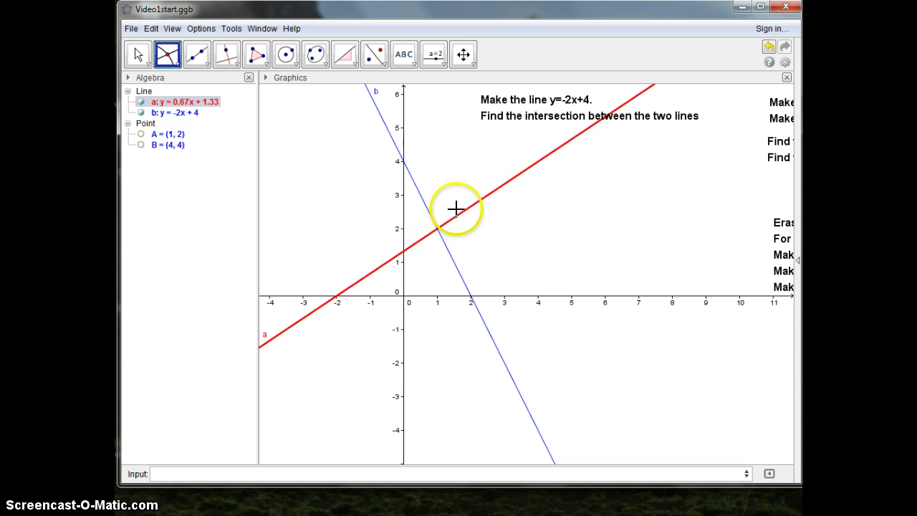
{"action": "left_click", "coordinate": [418, 193]}
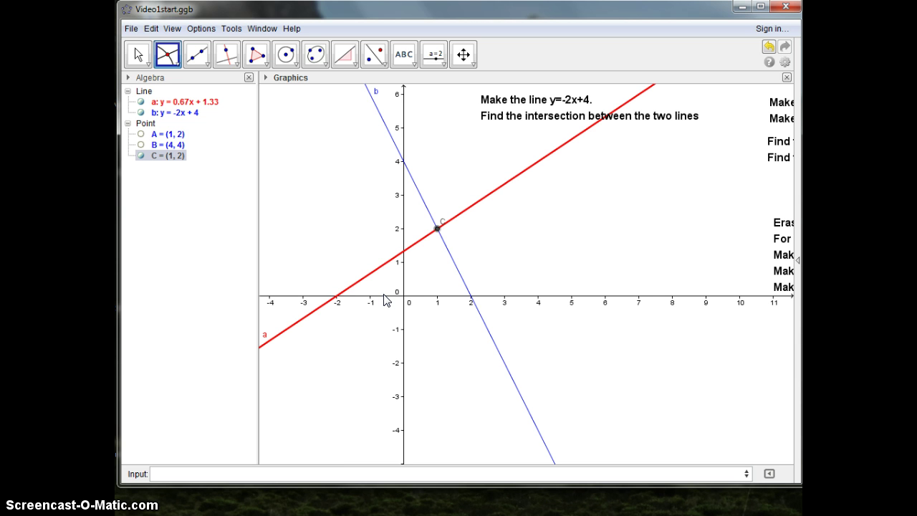
{"action": "key", "text": "ctrl+z"}
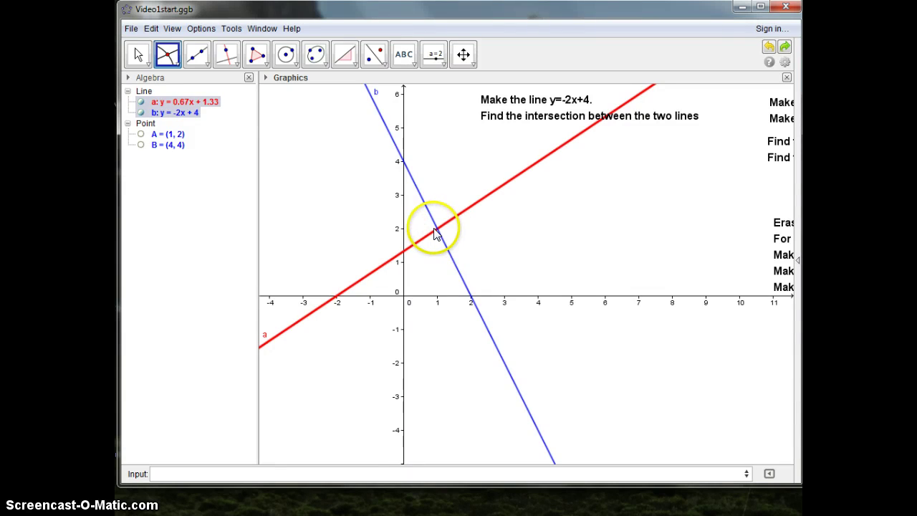
{"action": "left_click", "coordinate": [438, 229]}
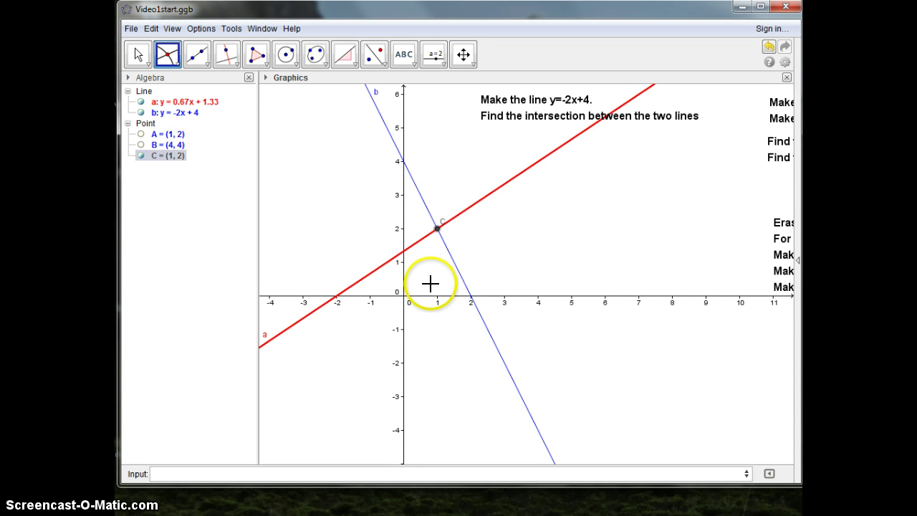
{"action": "key", "text": "ctrl+z"}
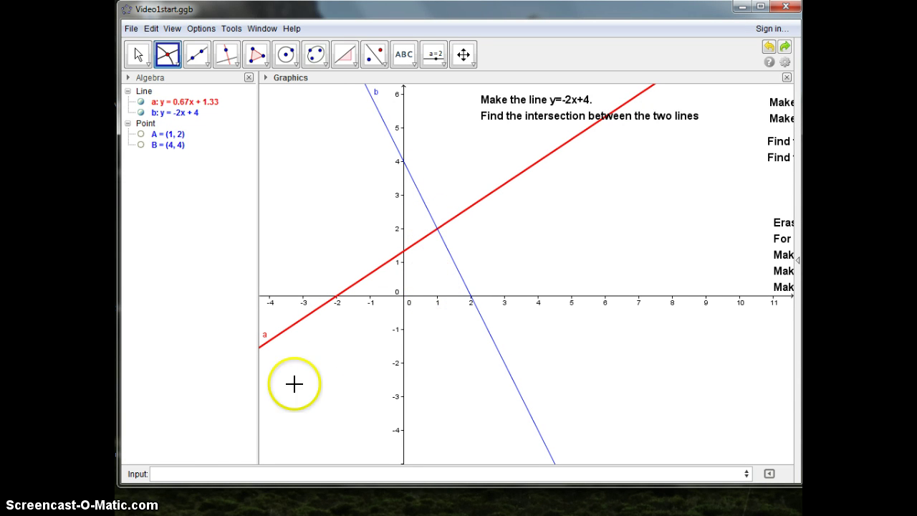
Create the intersection point of the red and blue lines with the command Intersect[a,b].
{"action": "left_click", "coordinate": [219, 470]}
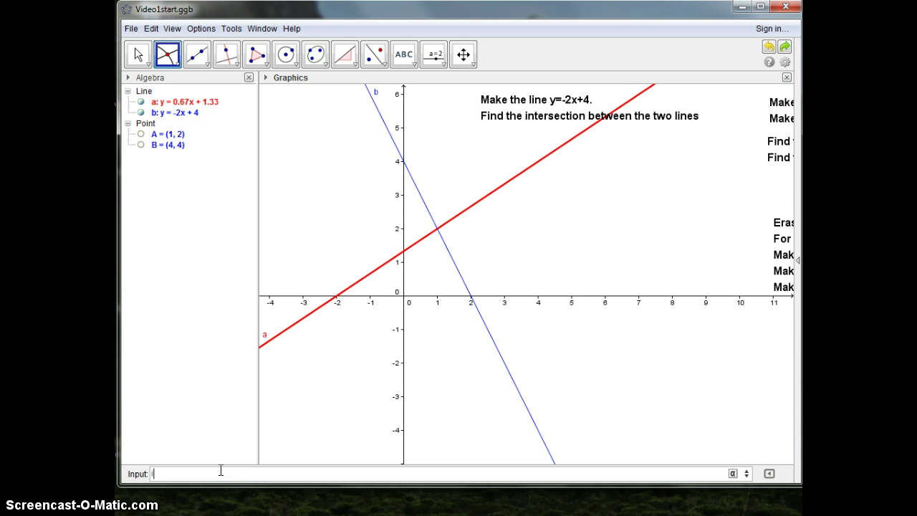
{"action": "type", "text": "inter"}
{"action": "key", "text": "Return"}
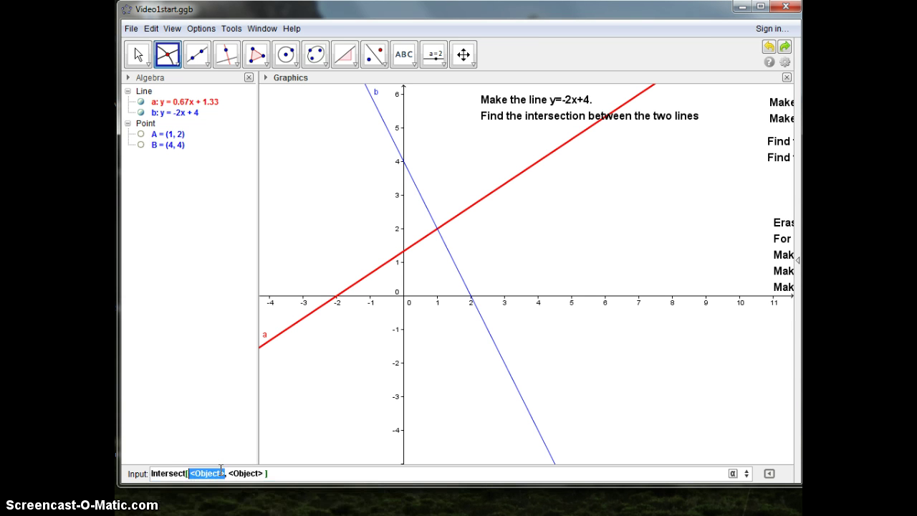
{"action": "left_click", "coordinate": [159, 113]}
{"action": "left_click", "coordinate": [215, 508]}
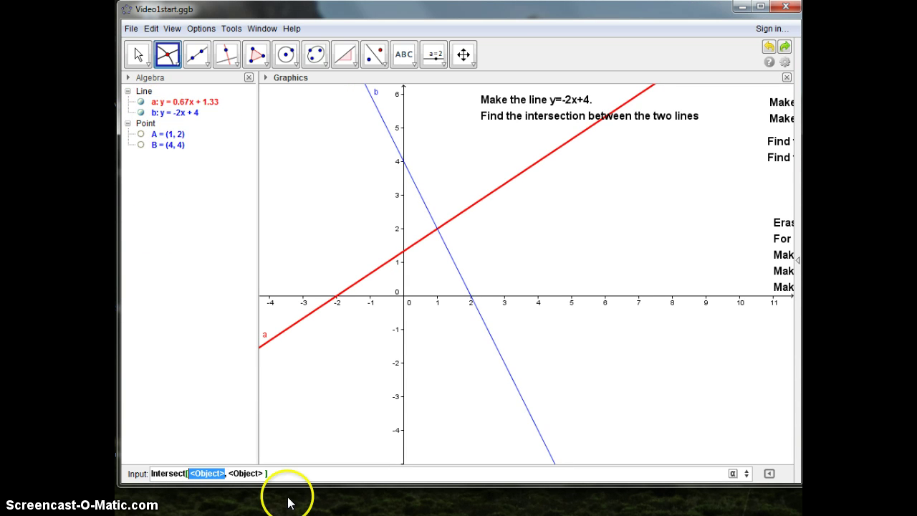
{"action": "type", "text": "a,b"}
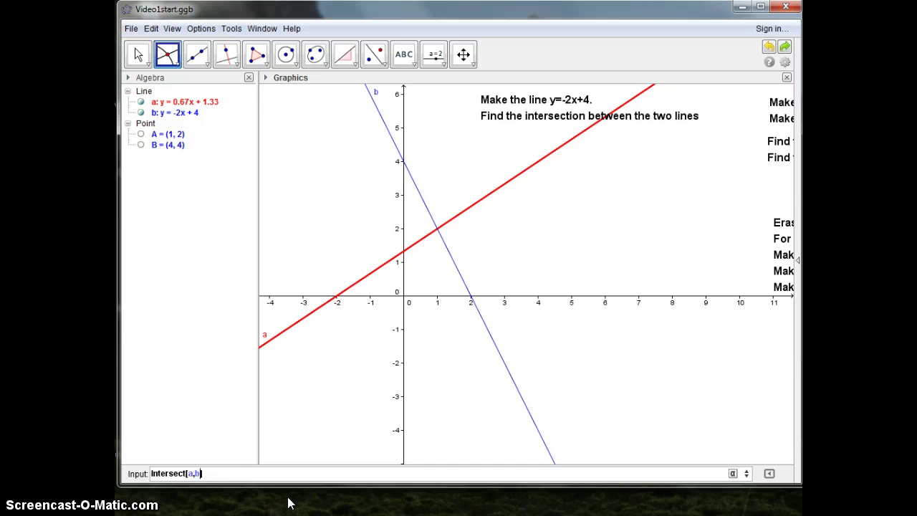
{"action": "key", "text": "Return"}
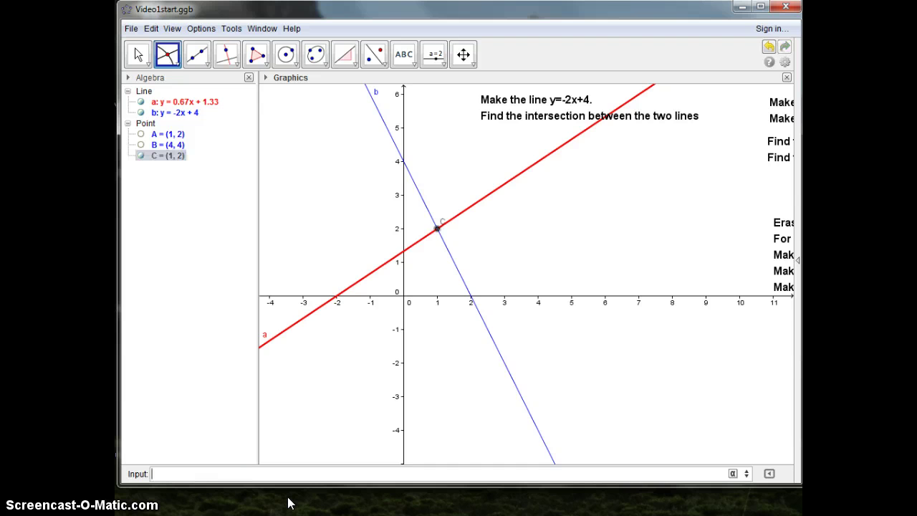
Delete the red line, the blue line and the hidden points A and B.
{"action": "left_click", "coordinate": [176, 103]}
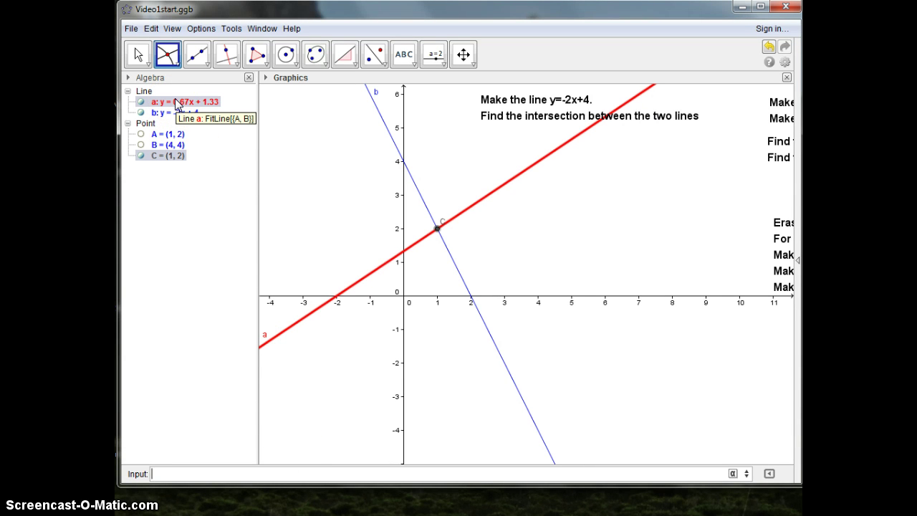
{"action": "right_click", "coordinate": [177, 103]}
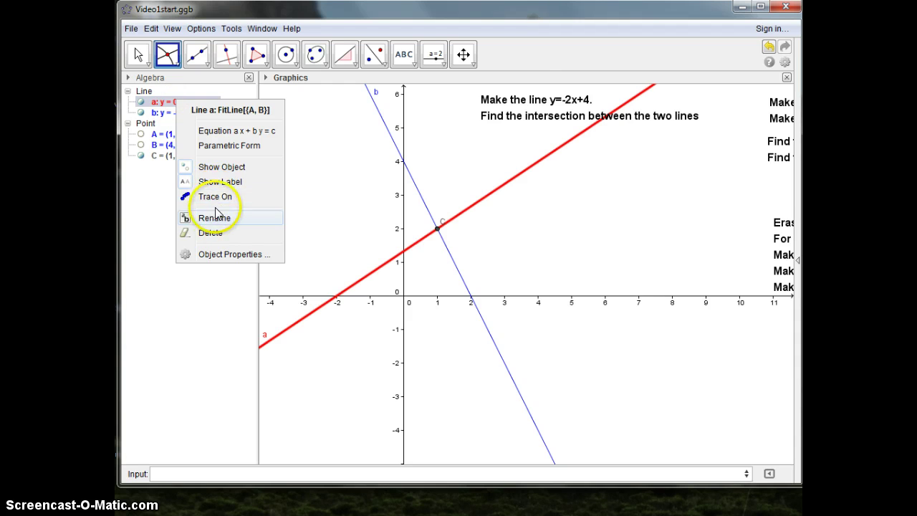
{"action": "left_click", "coordinate": [211, 232]}
{"action": "right_click", "coordinate": [174, 102]}
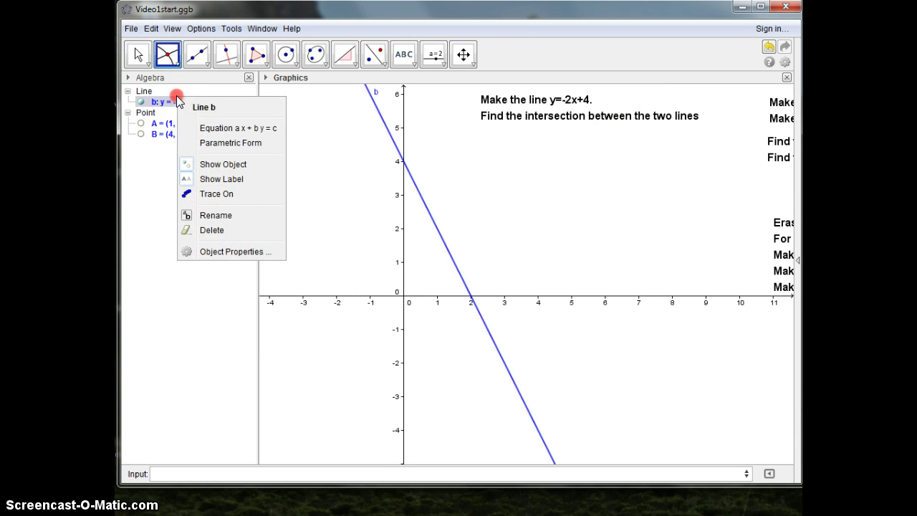
{"action": "left_click", "coordinate": [204, 230]}
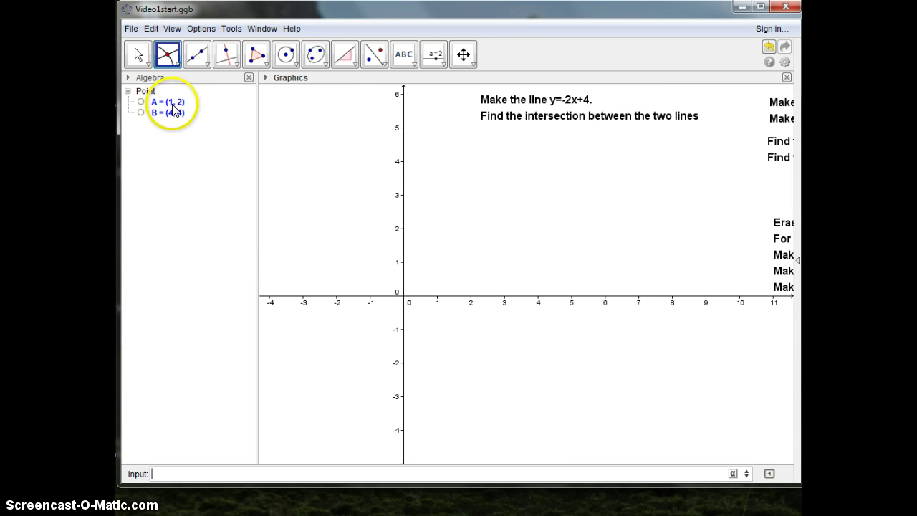
{"action": "right_click", "coordinate": [174, 103]}
{"action": "left_click", "coordinate": [206, 223]}
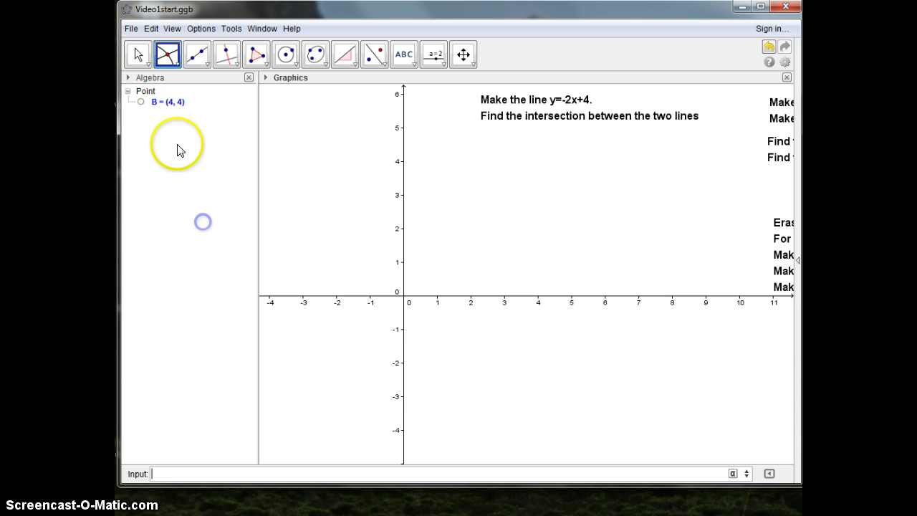
{"action": "right_click", "coordinate": [166, 102]}
{"action": "left_click", "coordinate": [203, 220]}
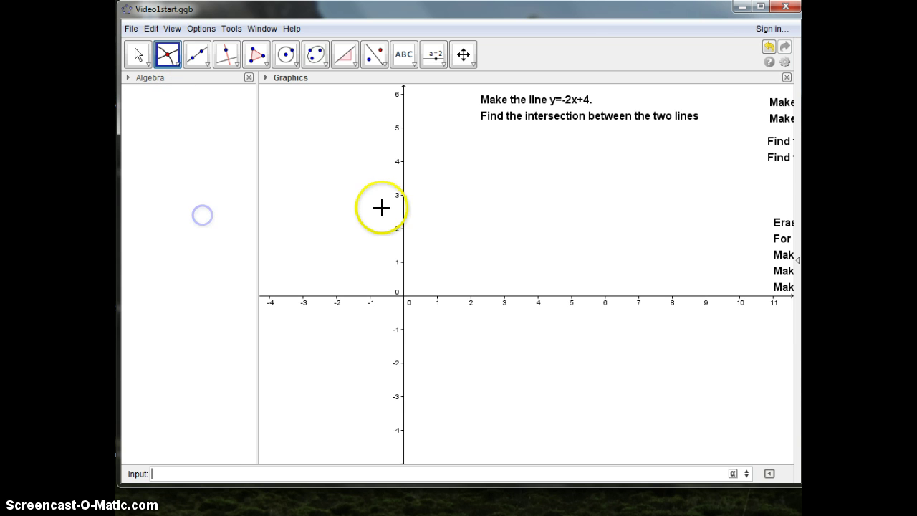
Swap the finished task text for the one about sliders a and b, placing it below the x-axis.
{"action": "left_click", "coordinate": [138, 55]}
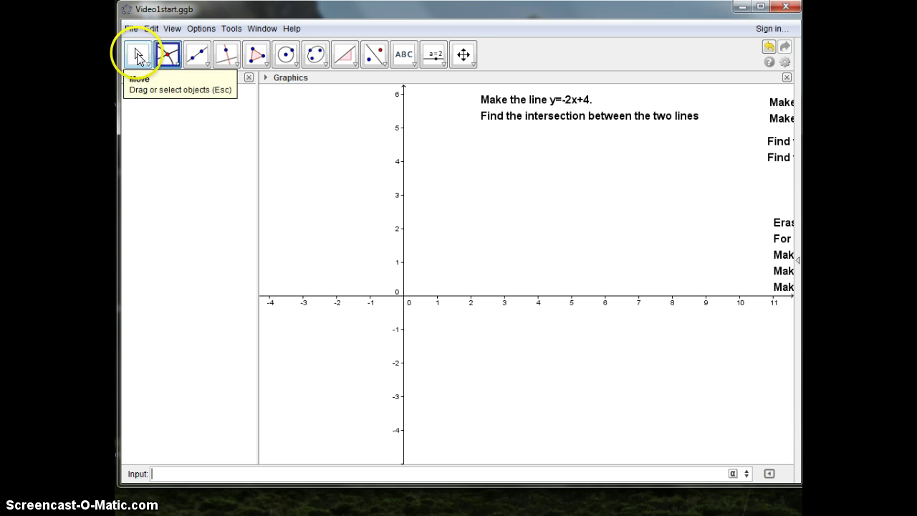
{"action": "left_click_drag", "start_coordinate": [534, 123], "coordinate": [790, 195]}
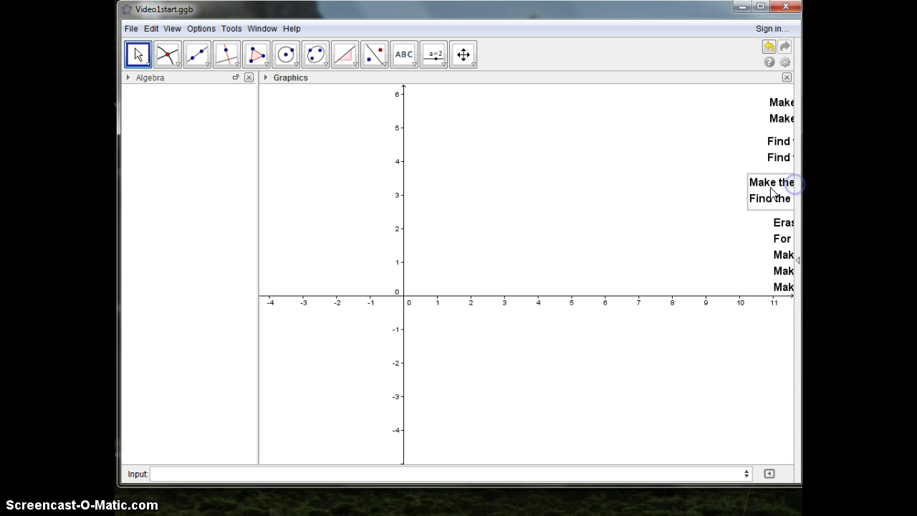
{"action": "left_click_drag", "start_coordinate": [783, 239], "coordinate": [536, 121]}
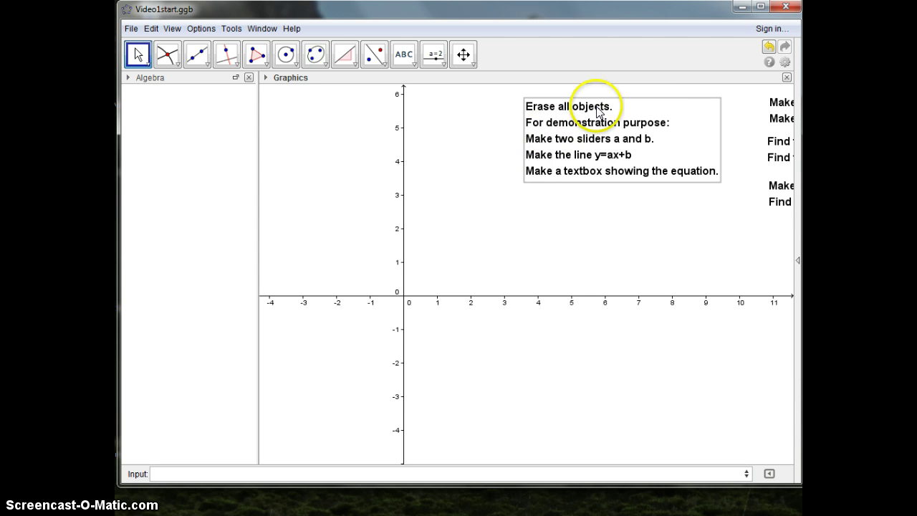
{"action": "left_click", "coordinate": [613, 147]}
{"action": "left_click_drag", "start_coordinate": [613, 146], "coordinate": [617, 403]}
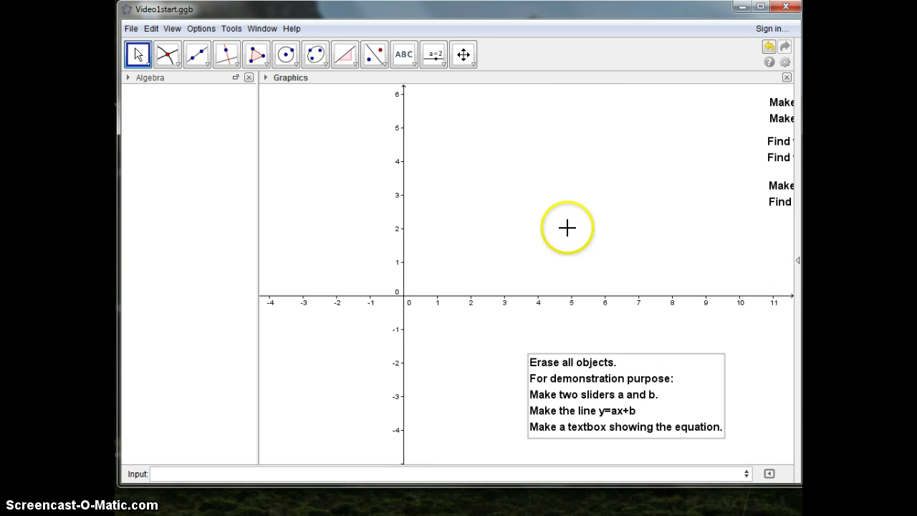
Create two number sliders, a and b, one under the other, each from -5 to 5 with increment 0.1.
{"action": "left_click", "coordinate": [437, 60]}
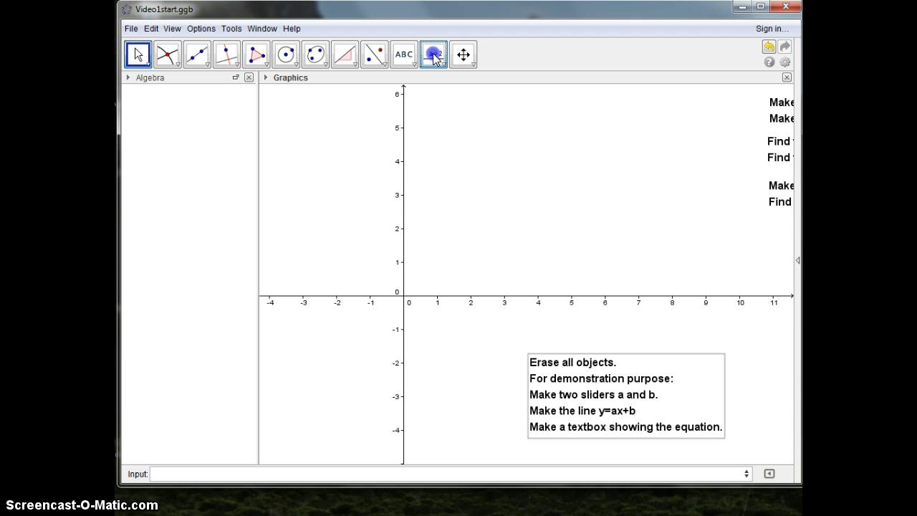
{"action": "left_click", "coordinate": [571, 114]}
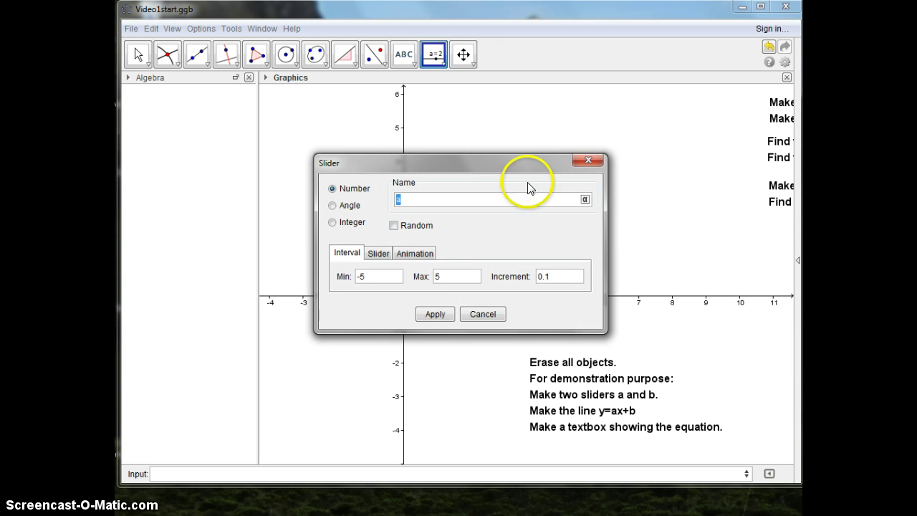
{"action": "left_click", "coordinate": [434, 316]}
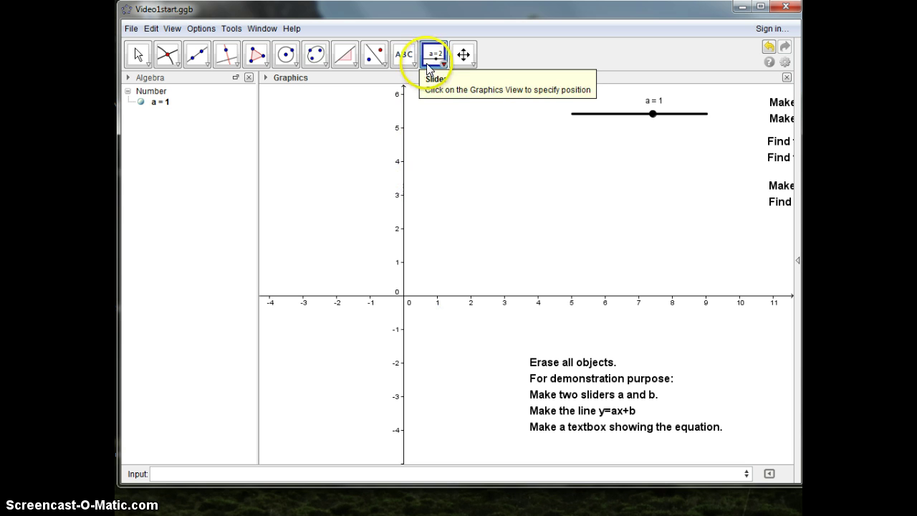
{"action": "left_click", "coordinate": [571, 133]}
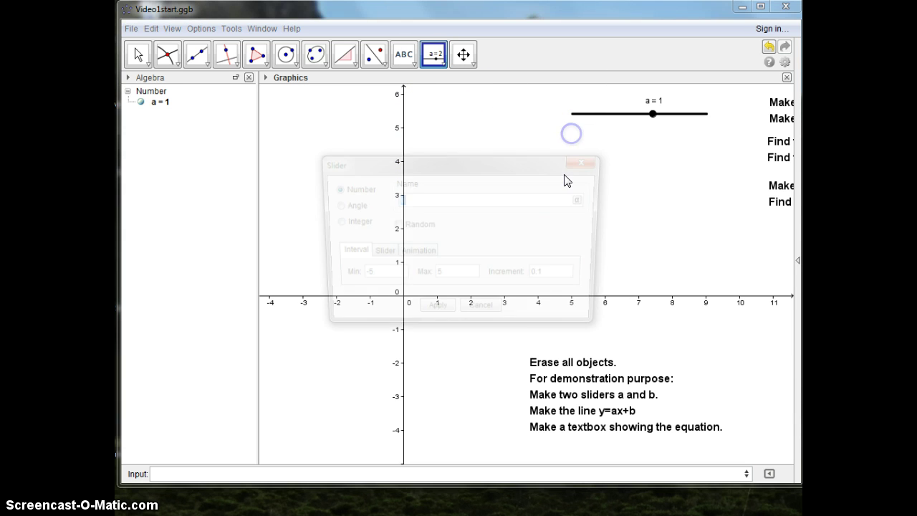
{"action": "left_click", "coordinate": [433, 313]}
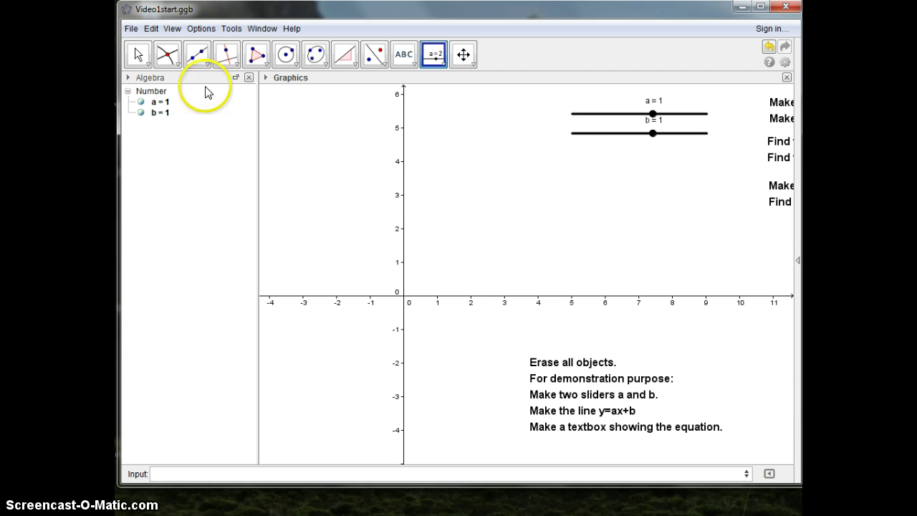
Unfix slider b, move it slightly down away from slider a, and fix it in place again.
{"action": "left_click", "coordinate": [136, 55]}
{"action": "left_click", "coordinate": [590, 133]}
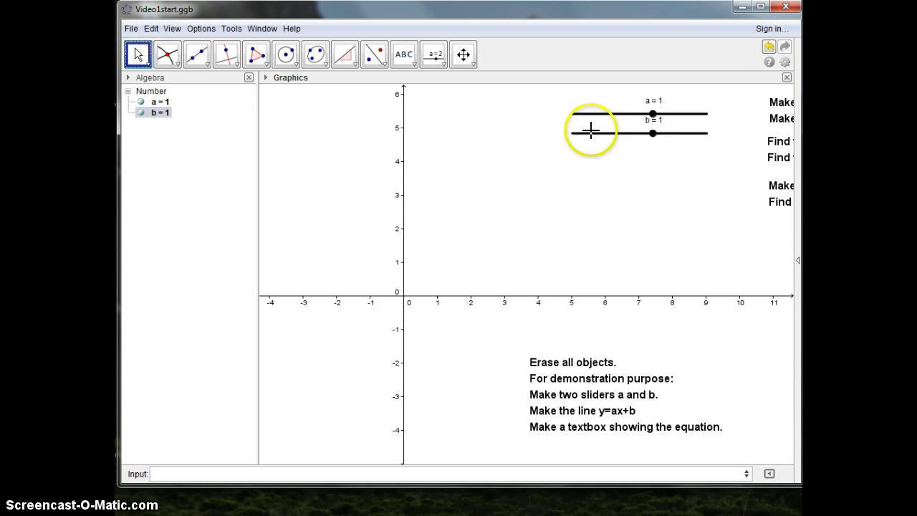
{"action": "right_click", "coordinate": [591, 135]}
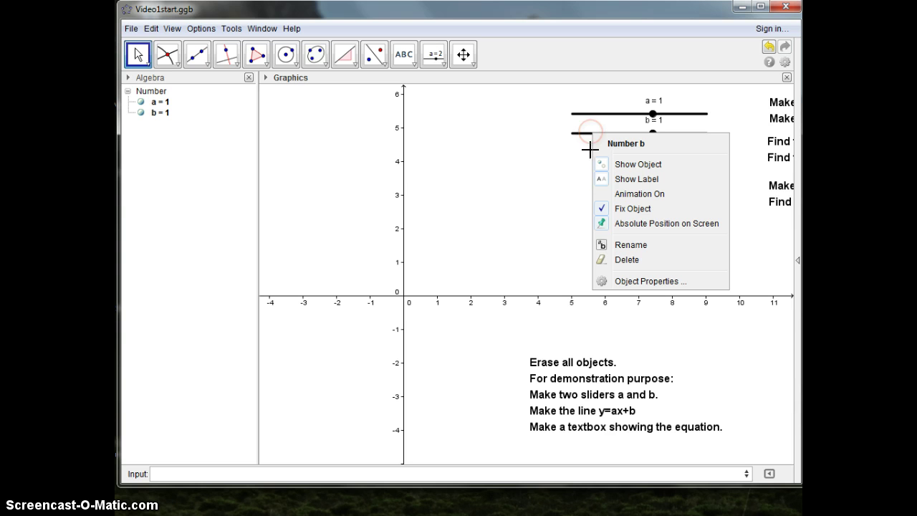
{"action": "left_click", "coordinate": [602, 207]}
{"action": "left_click_drag", "start_coordinate": [609, 135], "coordinate": [612, 146]}
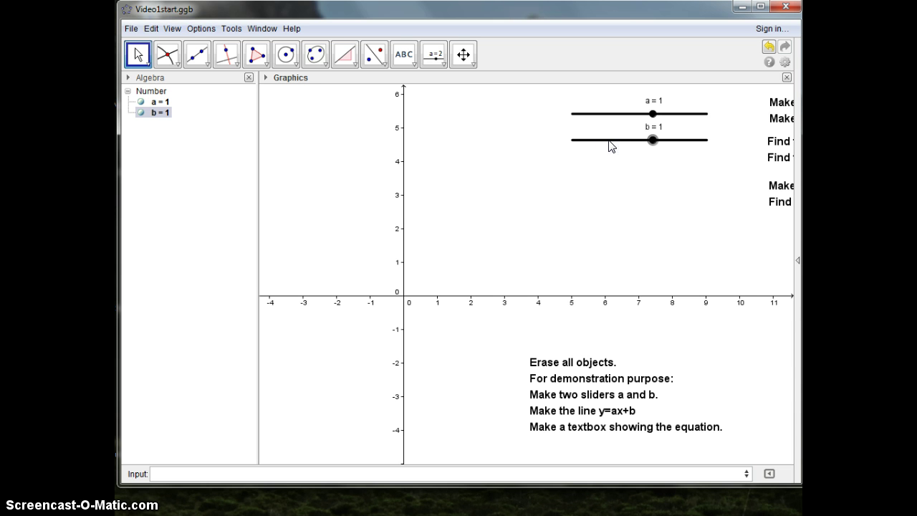
{"action": "right_click", "coordinate": [608, 142]}
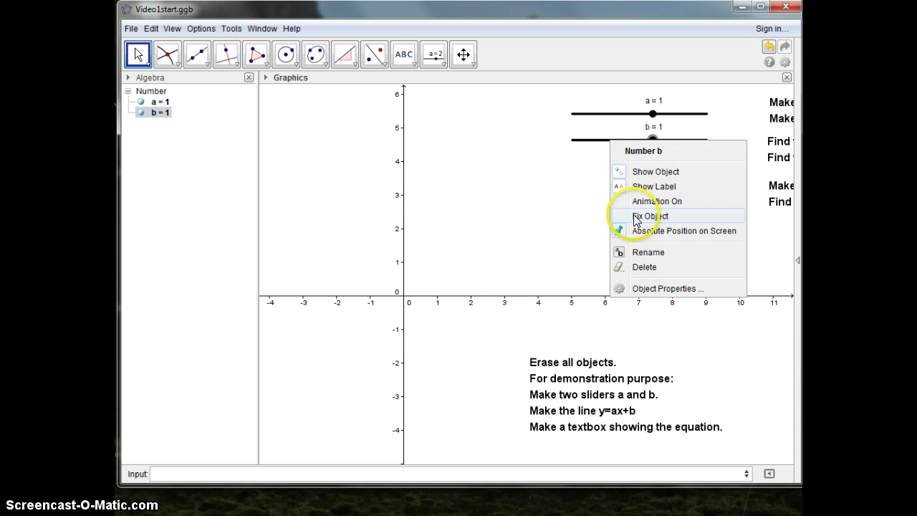
{"action": "left_click", "coordinate": [619, 217]}
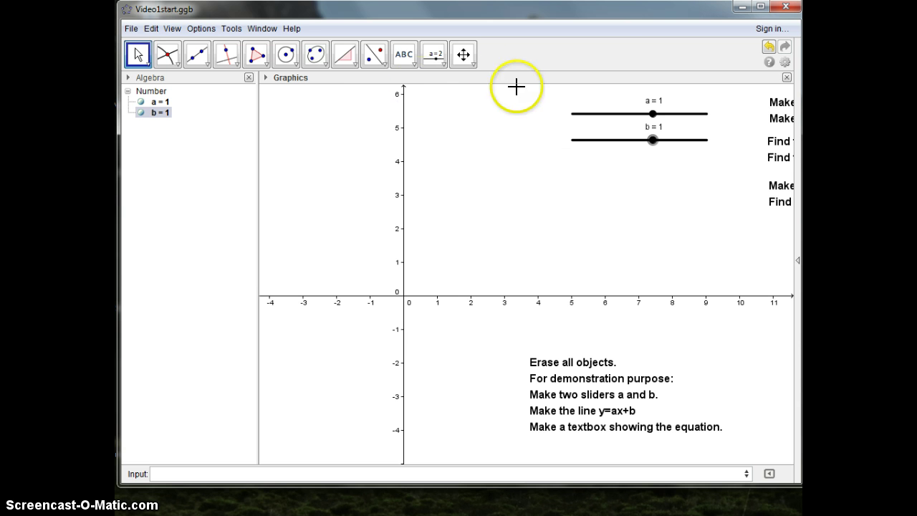
Shift the coordinate system slightly left and down behind the sliders with the Move Graphics View tool.
{"action": "left_click", "coordinate": [463, 56]}
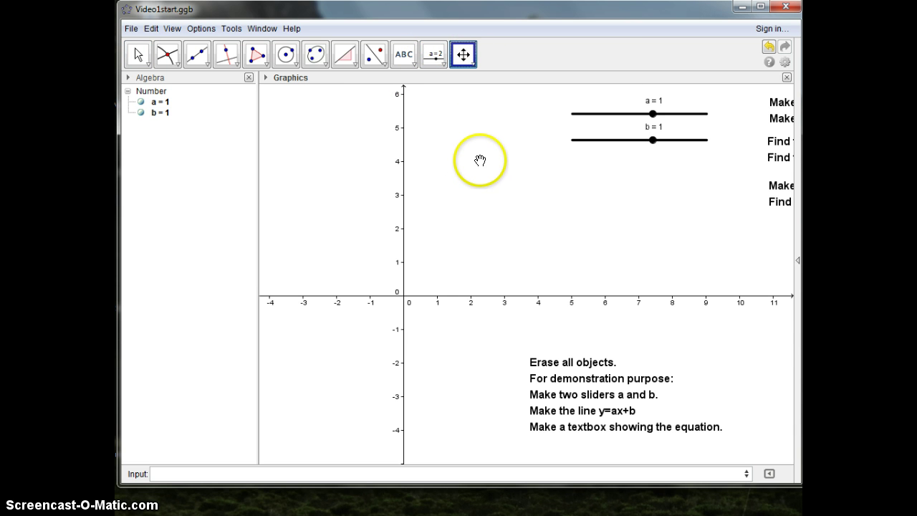
{"action": "mouse_move", "coordinate": [480, 159]}
{"action": "left_mouse_down"}
{"action": "mouse_move", "coordinate": [475, 172]}
{"action": "mouse_move", "coordinate": [467, 149]}
{"action": "mouse_move", "coordinate": [481, 155]}
{"action": "mouse_move", "coordinate": [466, 164]}
{"action": "left_mouse_up"}
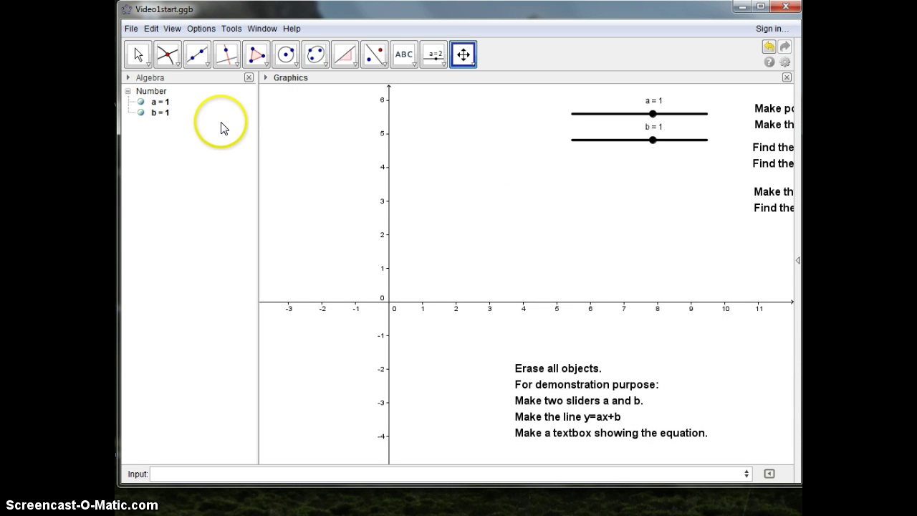
Create the line y=ax+b from the two sliders by entering its equation.
{"action": "left_click", "coordinate": [204, 473]}
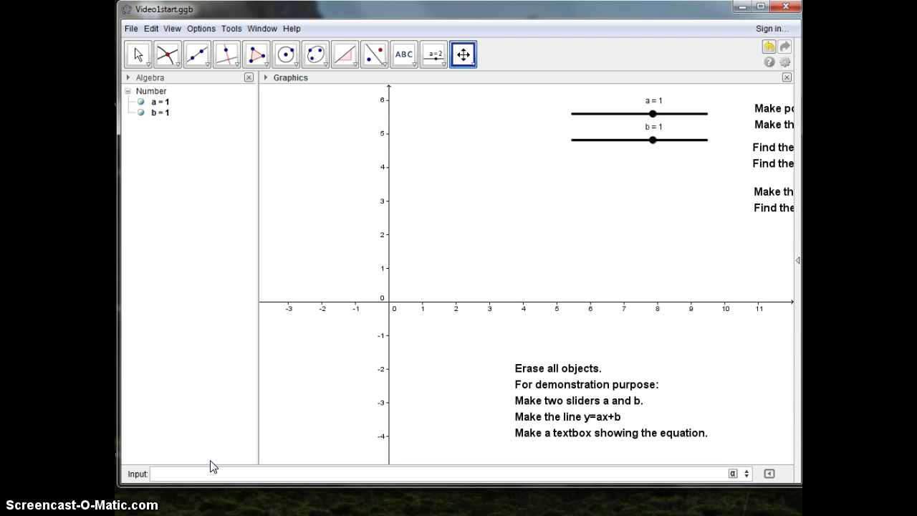
{"action": "type", "text": "y=ax+b"}
{"action": "key", "text": "Return"}
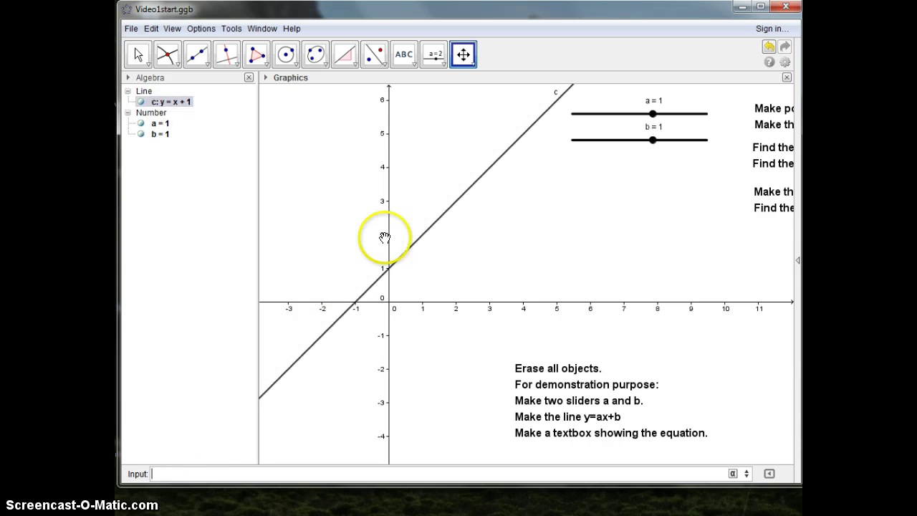
Colour the line y=ax+b red and increase its line thickness.
{"action": "left_click", "coordinate": [138, 55]}
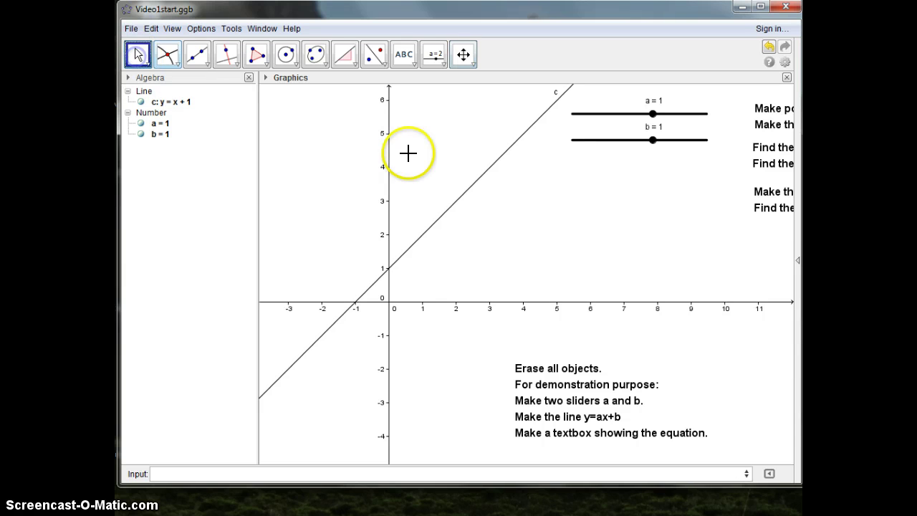
{"action": "right_click", "coordinate": [477, 184]}
{"action": "left_click", "coordinate": [521, 335]}
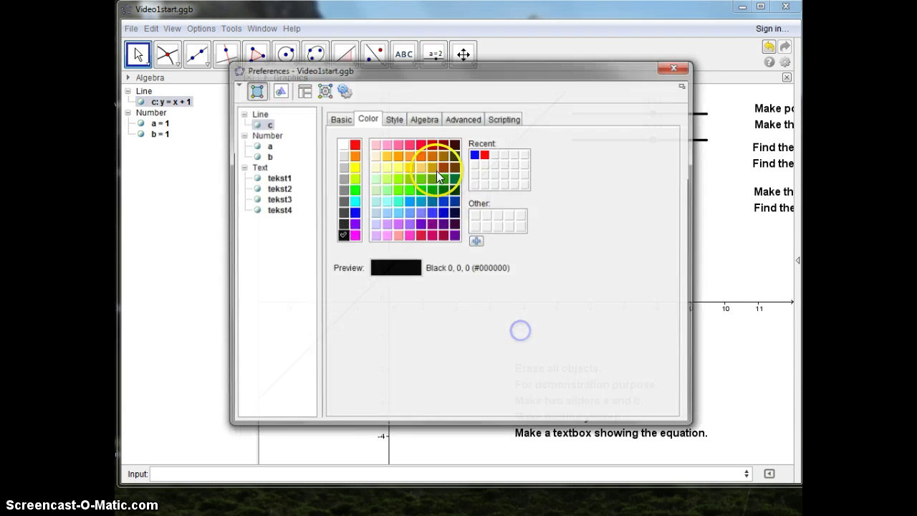
{"action": "left_click", "coordinate": [485, 153]}
{"action": "left_click", "coordinate": [392, 119]}
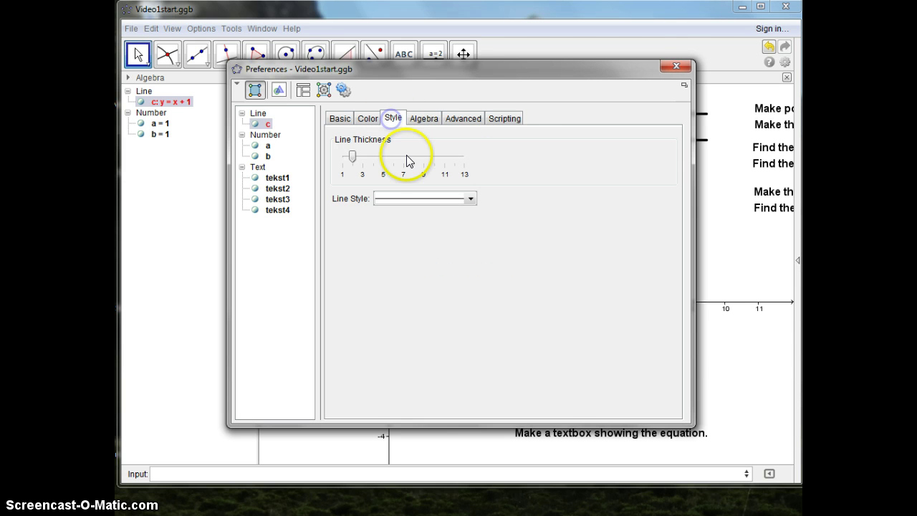
{"action": "left_click", "coordinate": [406, 158]}
{"action": "left_click", "coordinate": [673, 65]}
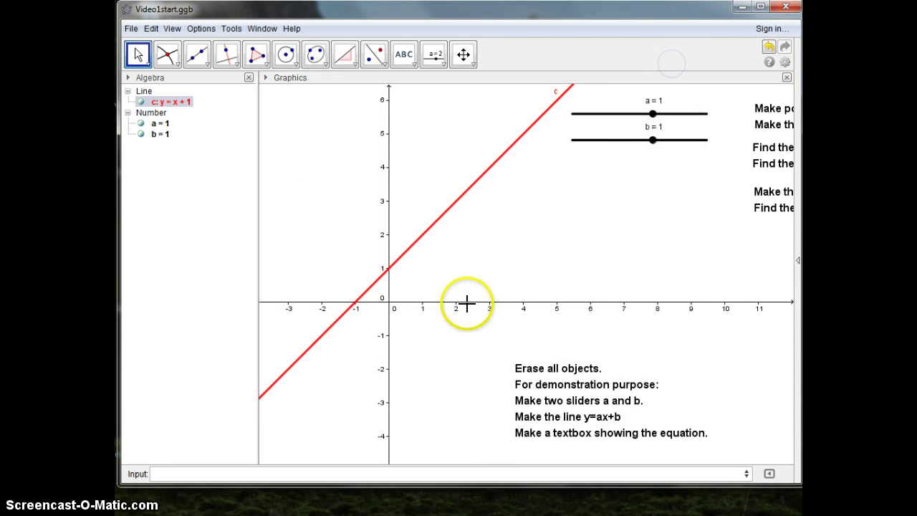
Try out both sliders to vary the line, leaving a at 0.8 and b at 1.
{"action": "left_click", "coordinate": [653, 114]}
{"action": "left_click_drag", "start_coordinate": [653, 115], "coordinate": [654, 143]}
{"action": "left_click", "coordinate": [648, 142]}
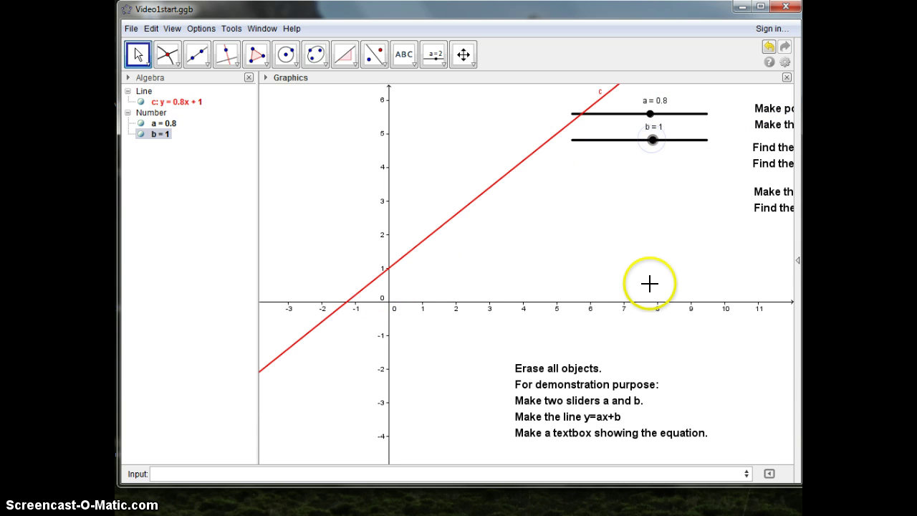
Insert a text below the sliders reading "My line is: " followed by the dynamic value of line object c.
{"action": "left_click", "coordinate": [403, 54]}
{"action": "left_click", "coordinate": [566, 191]}
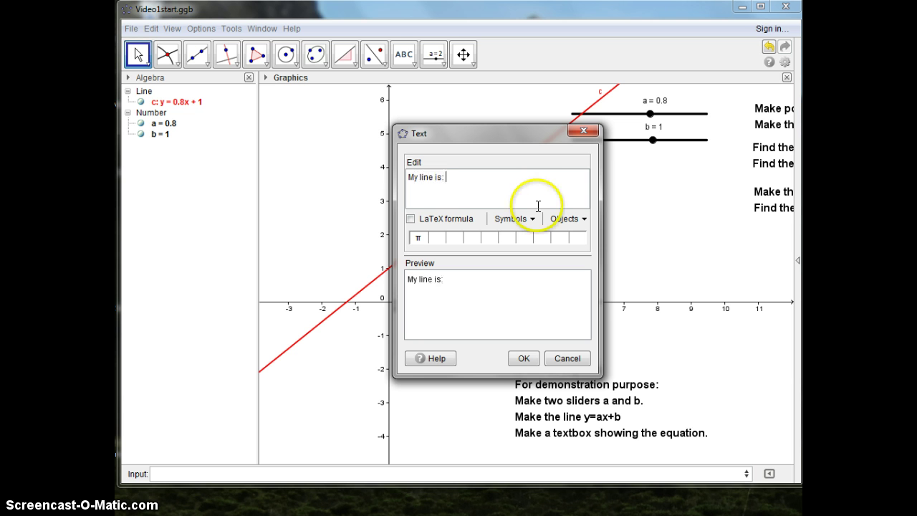
{"action": "left_click", "coordinate": [583, 220]}
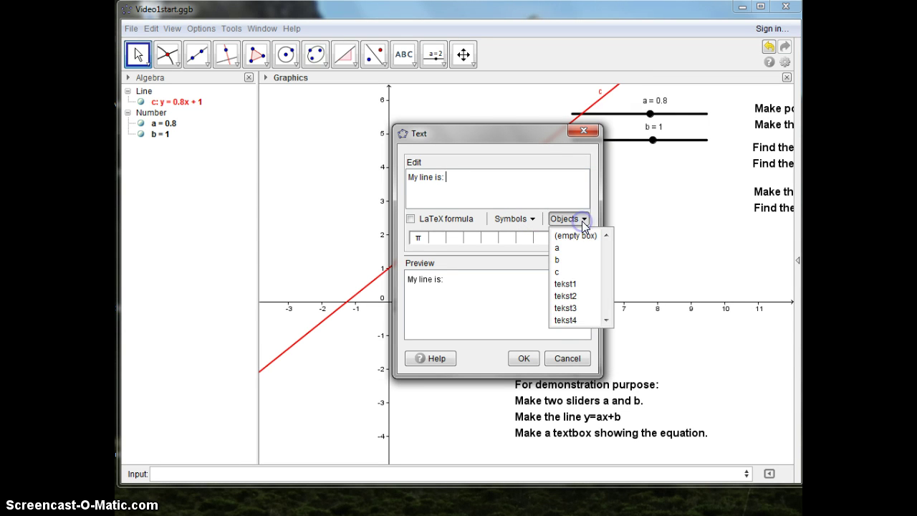
{"action": "left_click", "coordinate": [560, 272]}
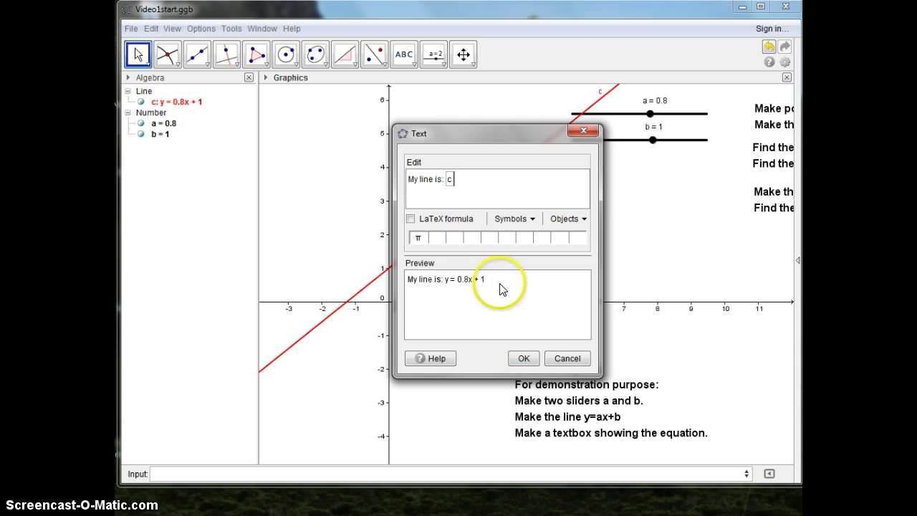
{"action": "left_click", "coordinate": [522, 359]}
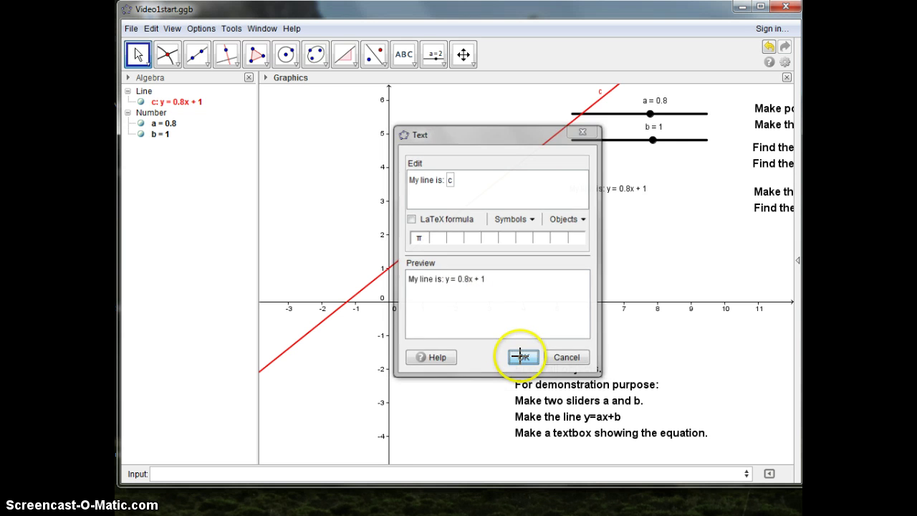
Format the equation text below the sliders as medium size, bold and red.
{"action": "right_click", "coordinate": [604, 189]}
{"action": "left_click", "coordinate": [638, 319]}
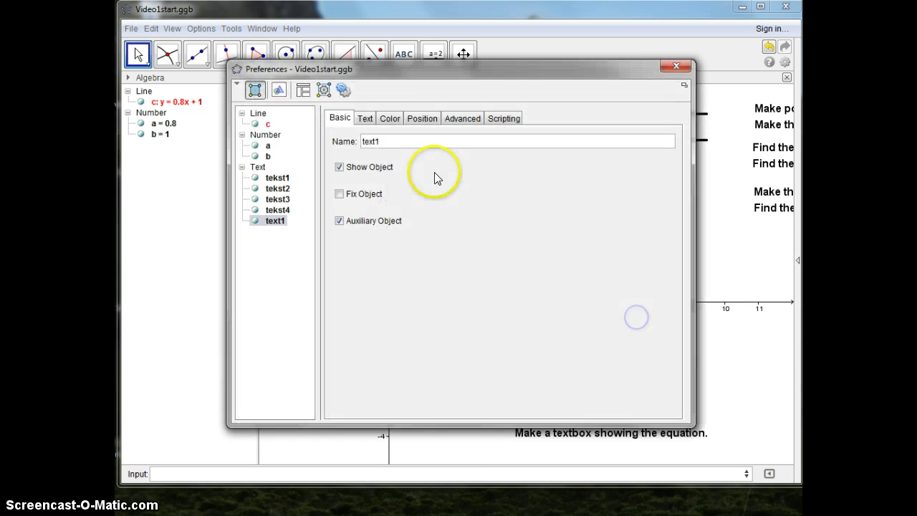
{"action": "left_click", "coordinate": [365, 118]}
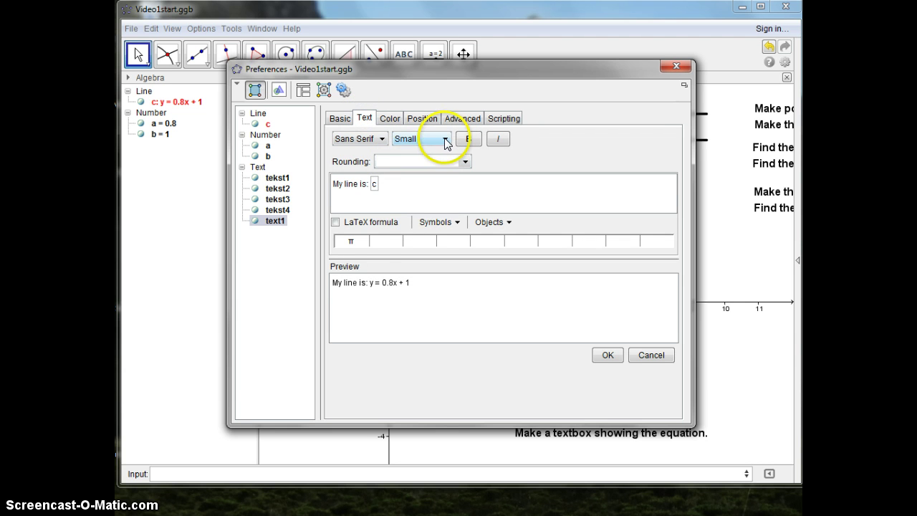
{"action": "left_click", "coordinate": [438, 139]}
{"action": "left_click", "coordinate": [423, 188]}
{"action": "left_click", "coordinate": [467, 139]}
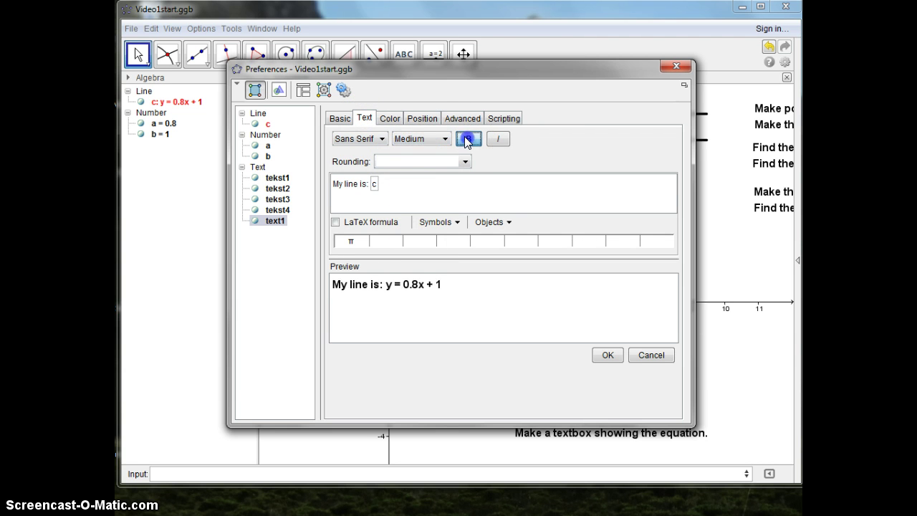
{"action": "left_click", "coordinate": [389, 118]}
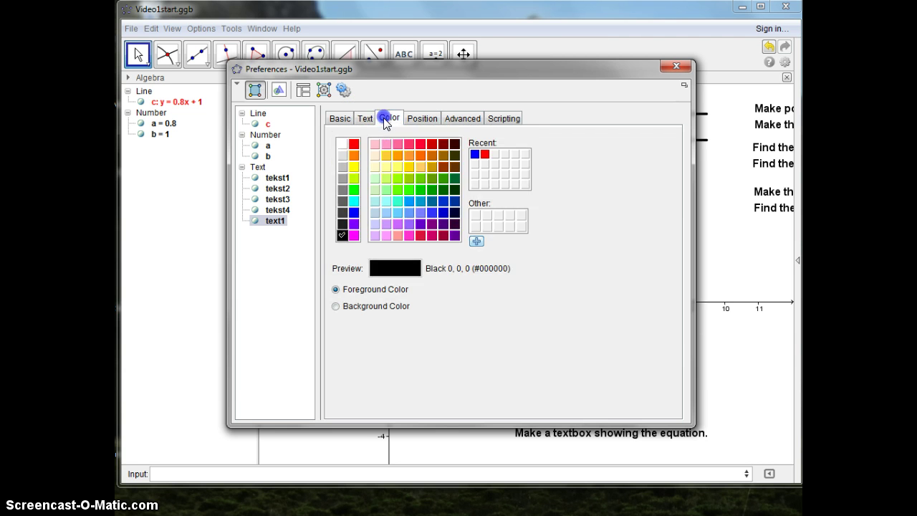
{"action": "left_click", "coordinate": [353, 145]}
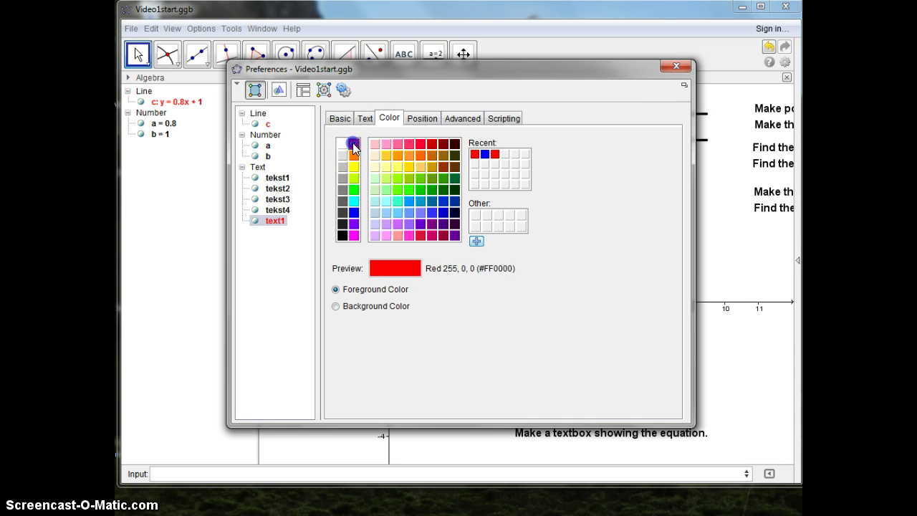
{"action": "left_click", "coordinate": [676, 68]}
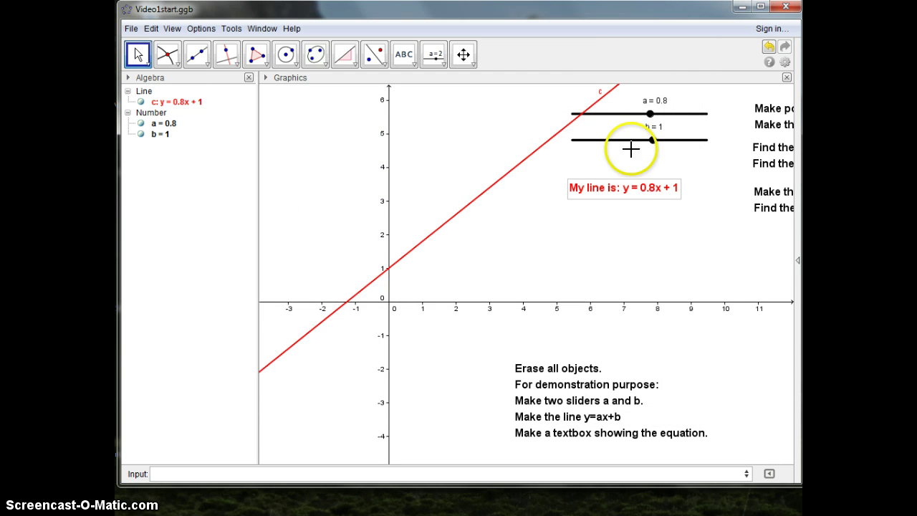
Vary the sliders, set a to -1 and b to 3 with the line hidden, and show the line again.
{"action": "left_click_drag", "start_coordinate": [650, 114], "coordinate": [649, 143]}
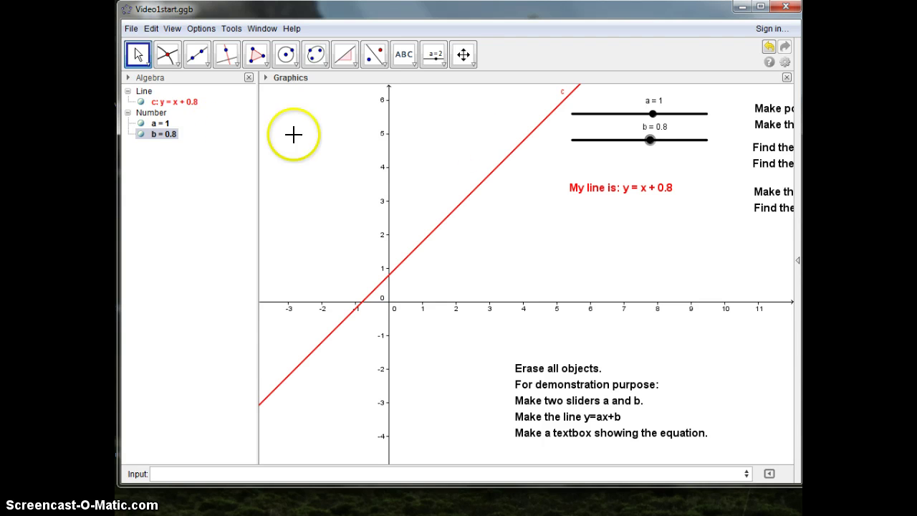
{"action": "left_click", "coordinate": [140, 102]}
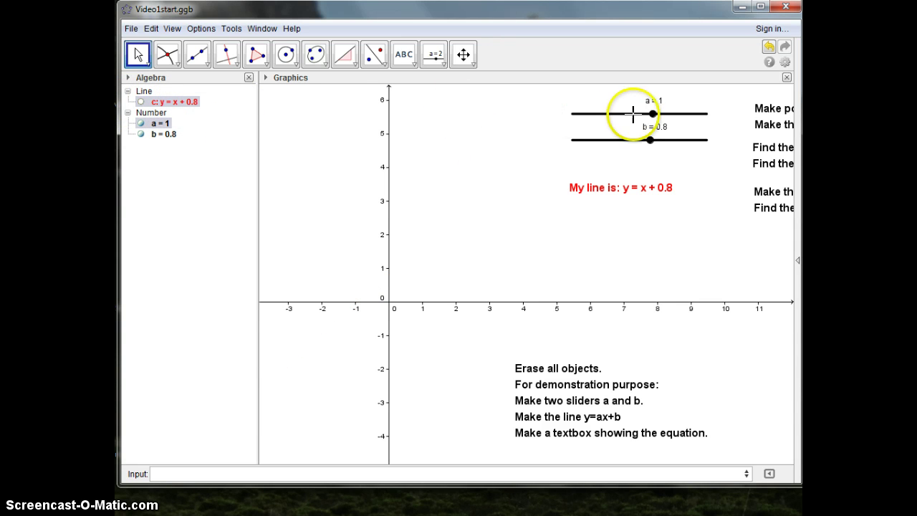
{"action": "left_click_drag", "start_coordinate": [652, 115], "coordinate": [665, 144]}
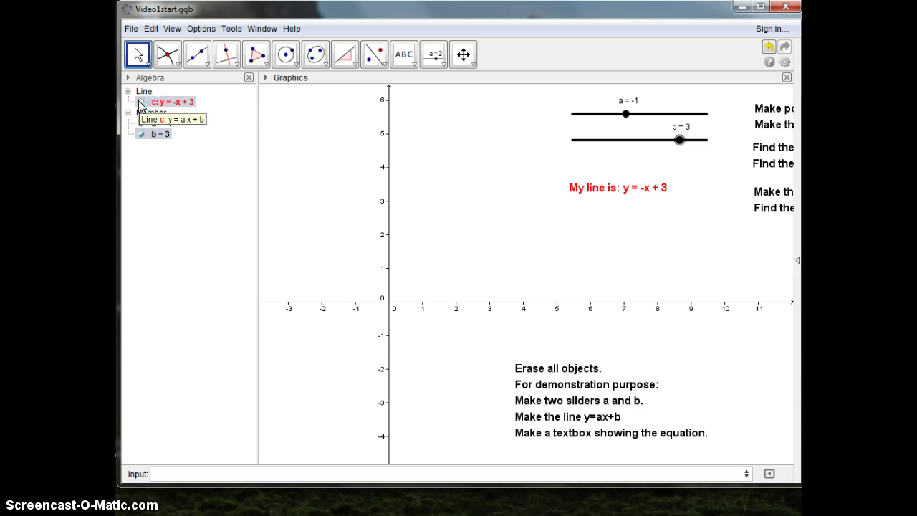
{"action": "left_click", "coordinate": [141, 102]}
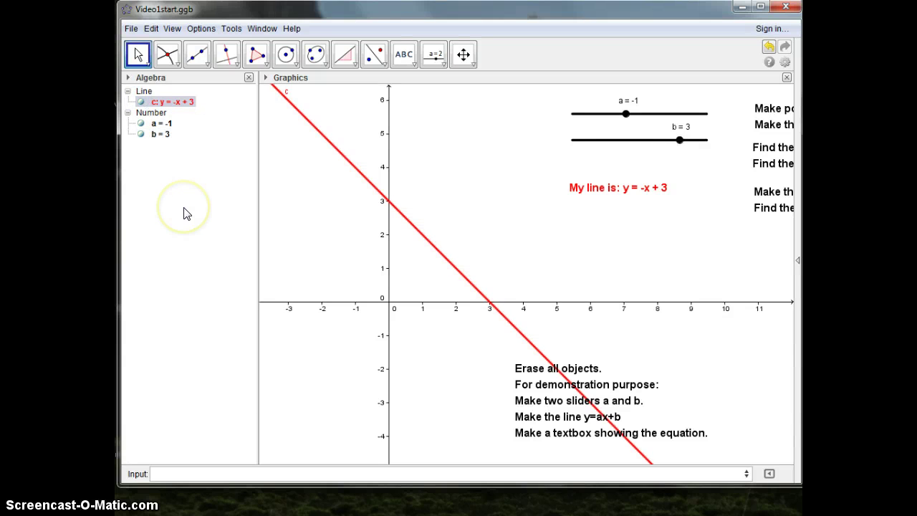
Hide the line, set slider a to 1.5 and slider b to -3, and show the line again.
{"action": "left_click", "coordinate": [140, 102]}
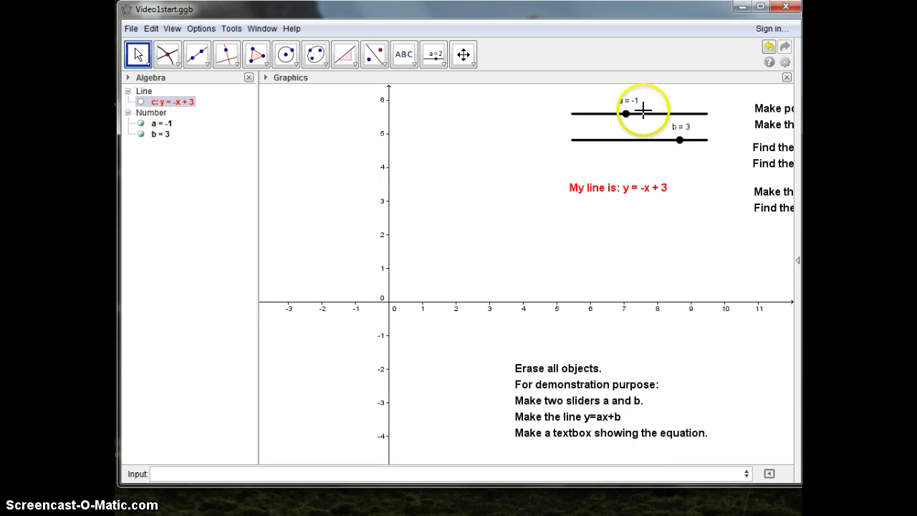
{"action": "left_click_drag", "start_coordinate": [625, 113], "coordinate": [659, 114]}
{"action": "left_click", "coordinate": [681, 142]}
{"action": "left_click_drag", "start_coordinate": [681, 143], "coordinate": [668, 143]}
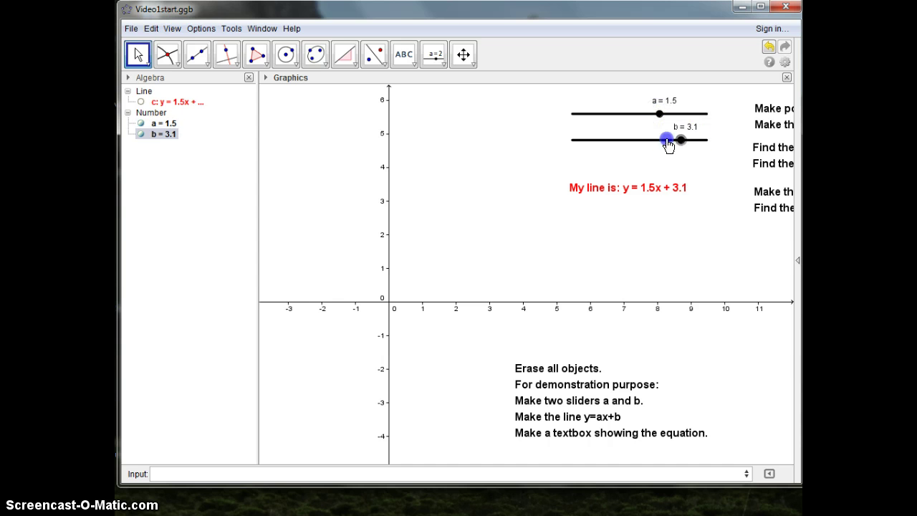
{"action": "left_click", "coordinate": [140, 102]}
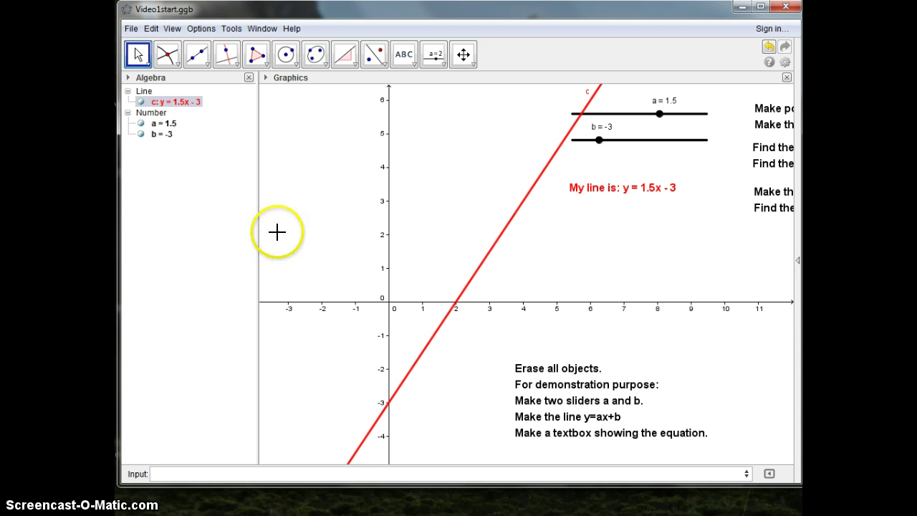
{"action": "left_click", "coordinate": [313, 229]}
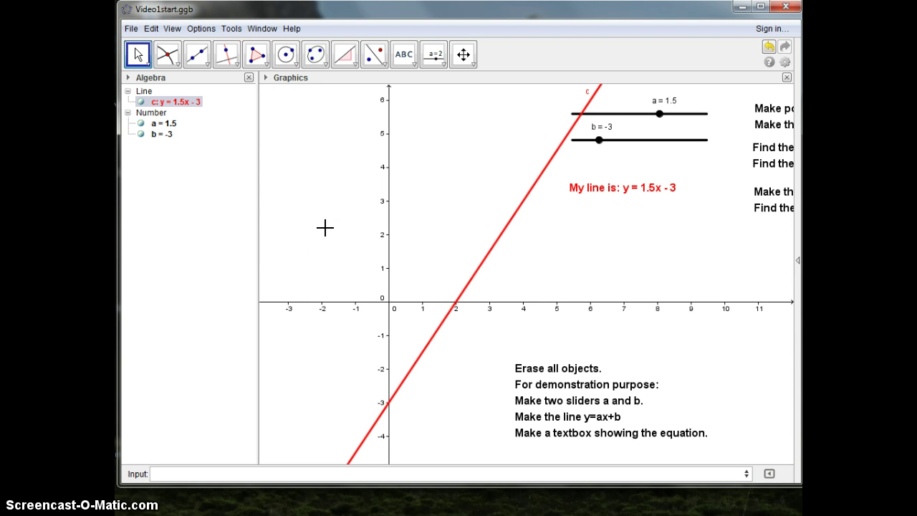
{"action": "left_click", "coordinate": [330, 240]}
{"action": "left_click", "coordinate": [491, 268]}
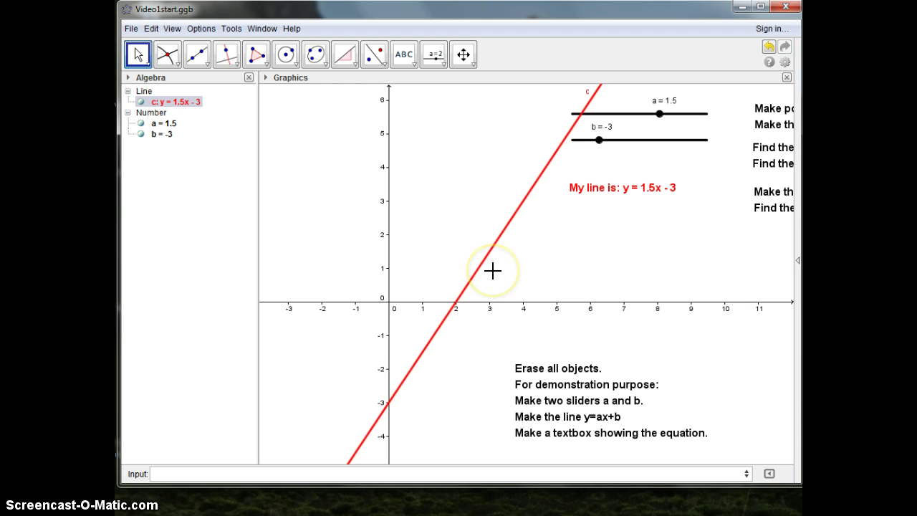